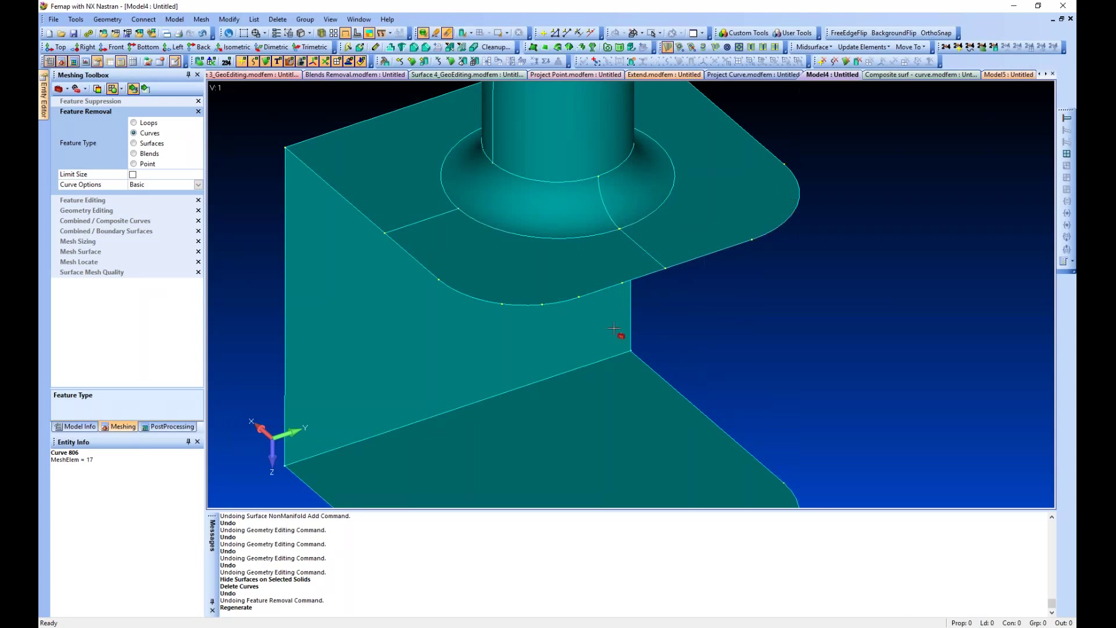
Step: Search the model for short-edge curves with the Meshing Toolbox Locator, based on 5% of the global mesh size
middle_drag(379, 307, 501, 313)
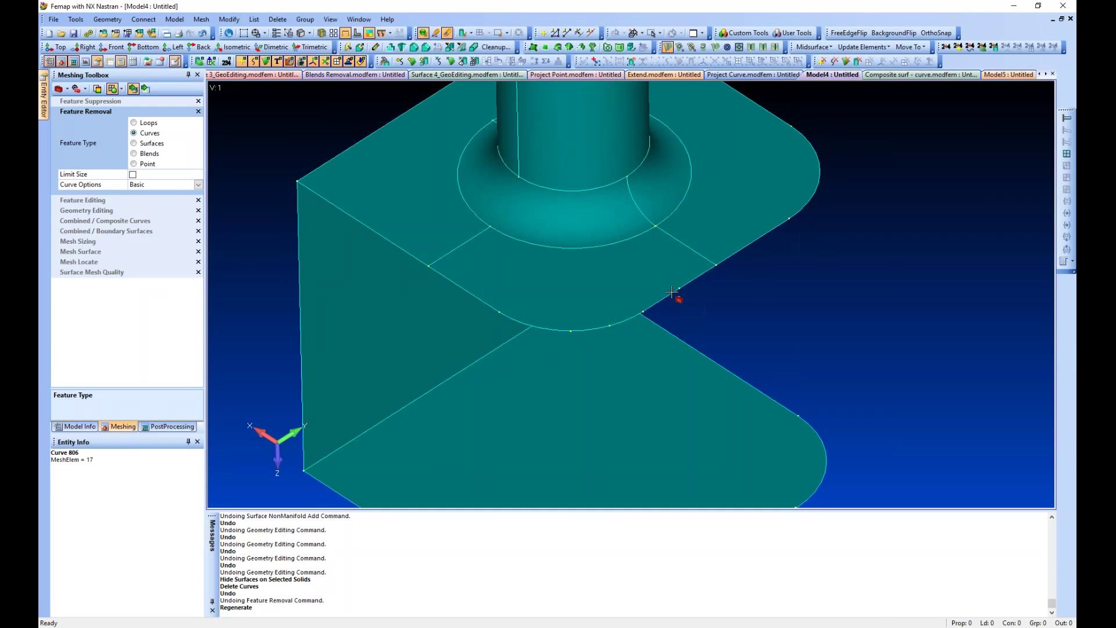
ctrl+middle_drag(670, 293, 655, 302)
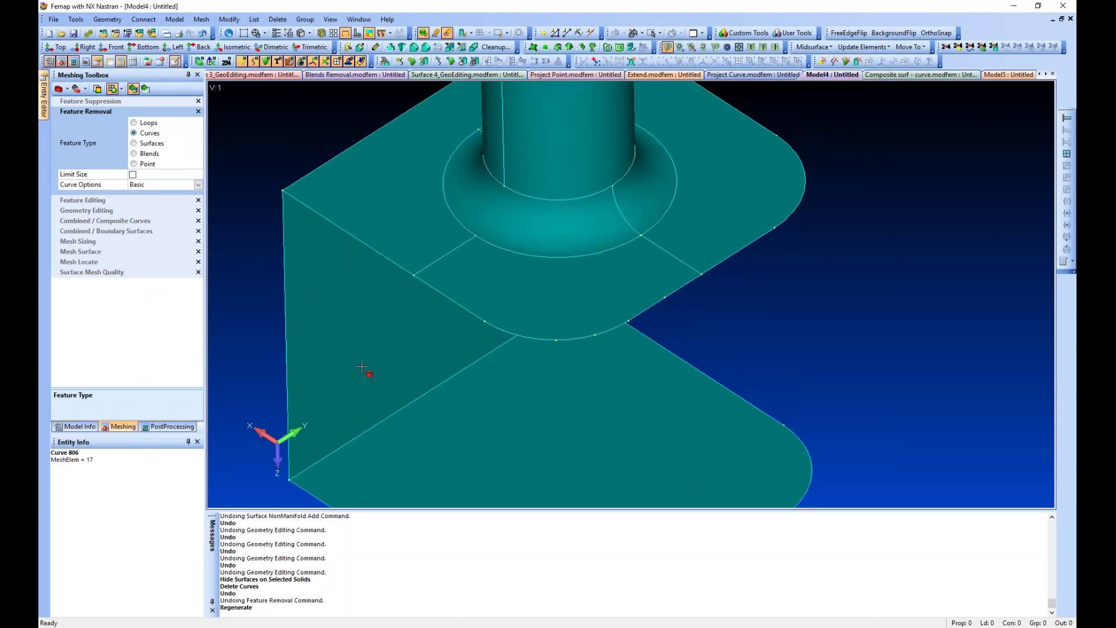
click(76, 89)
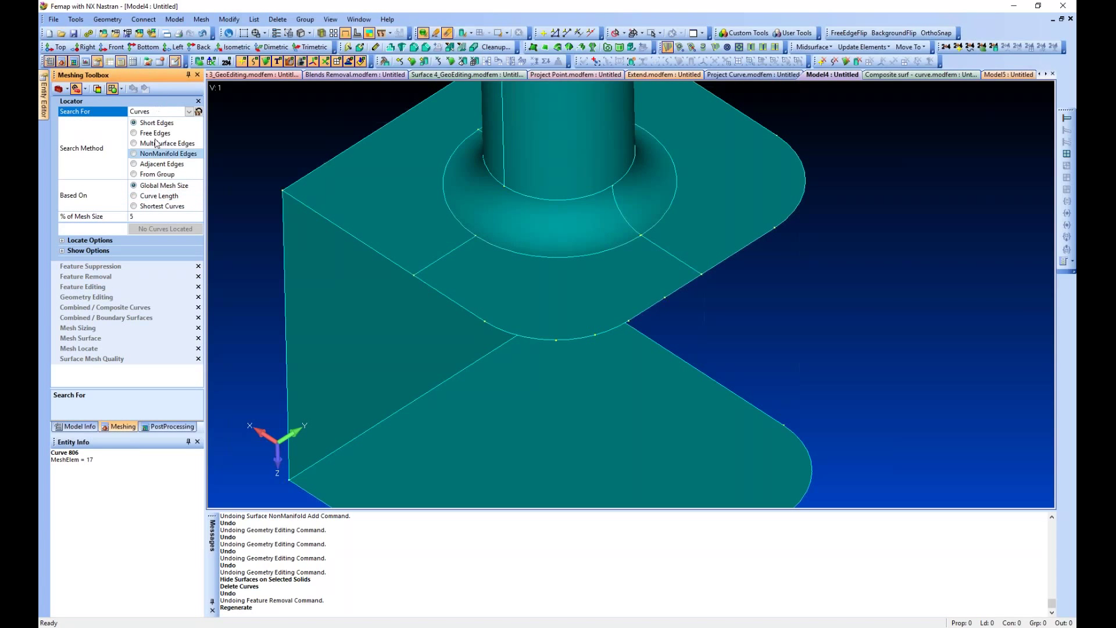
click(168, 123)
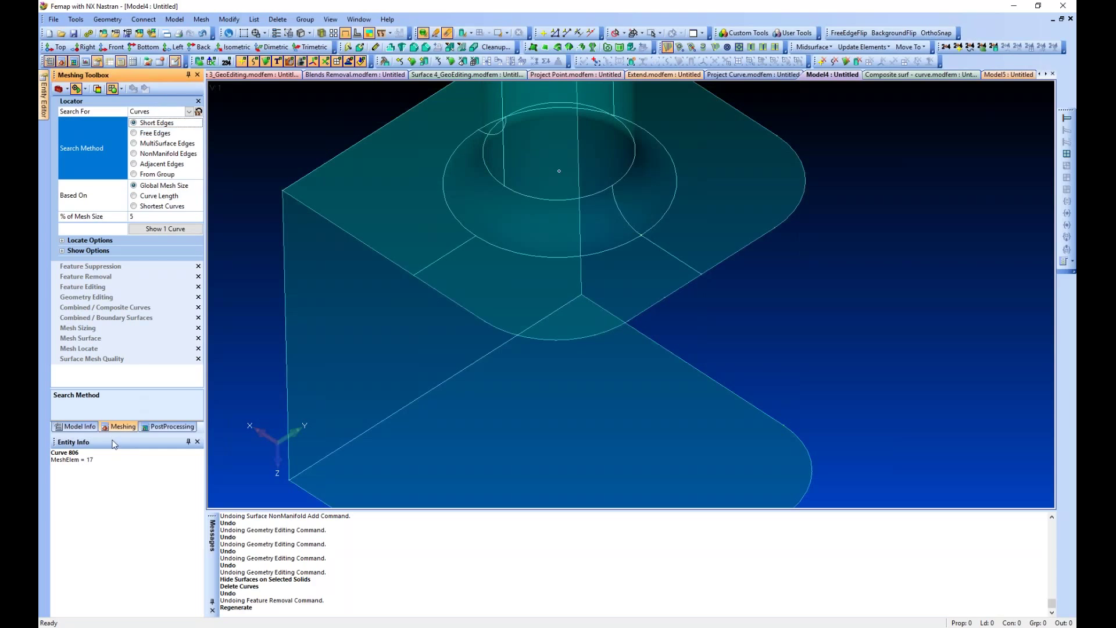
Step: Set the display of selected entities to Transparent Highlight and turn on their labels
click(87, 427)
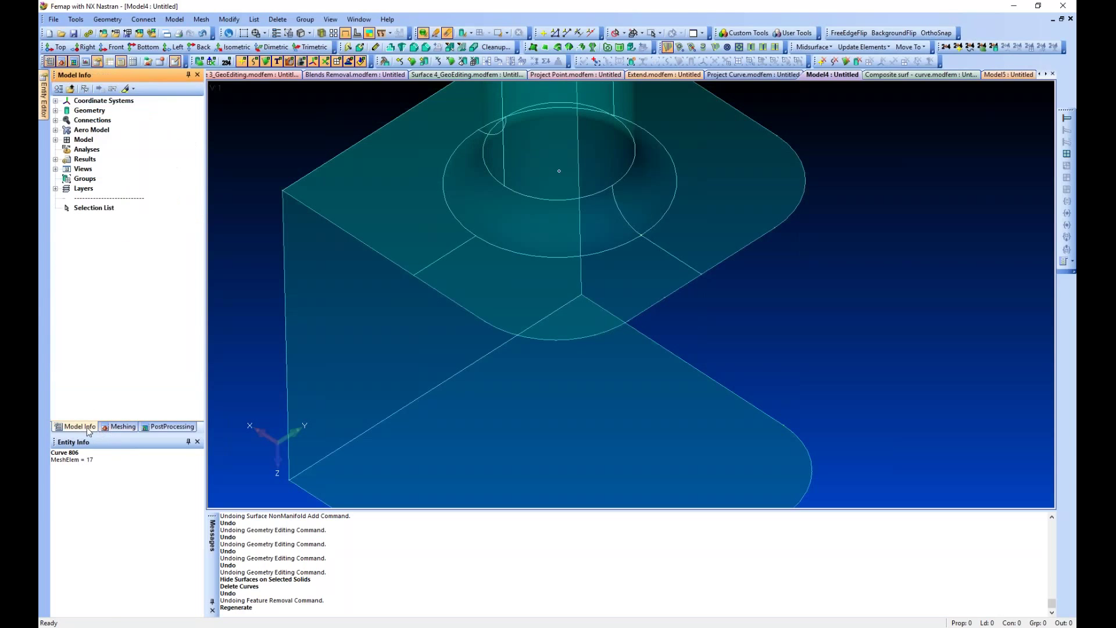
click(133, 89)
click(141, 129)
click(127, 89)
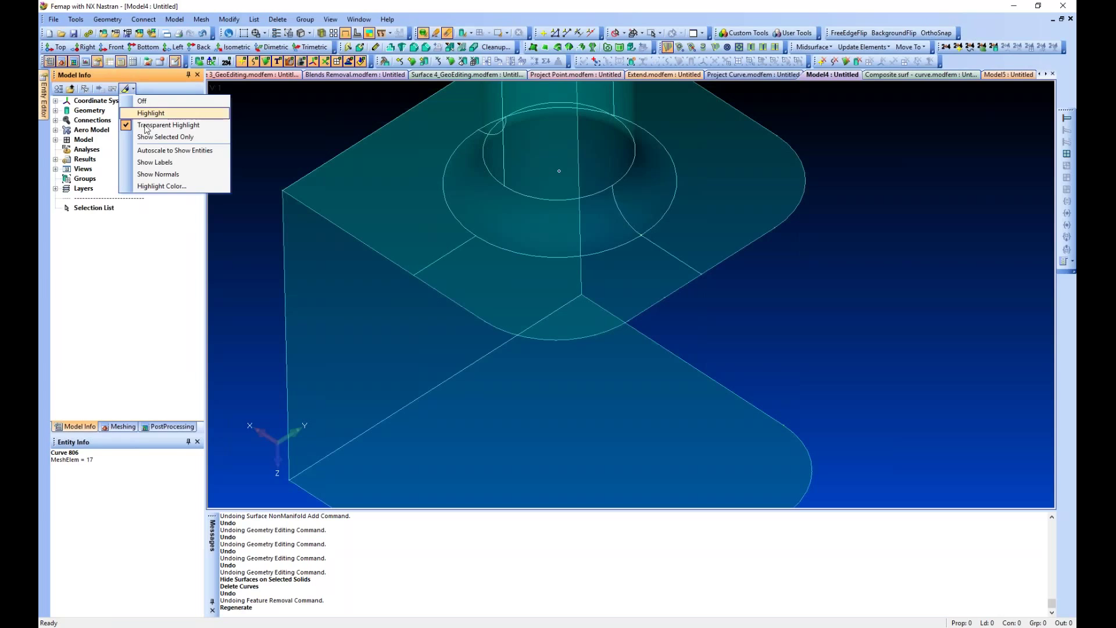
click(153, 172)
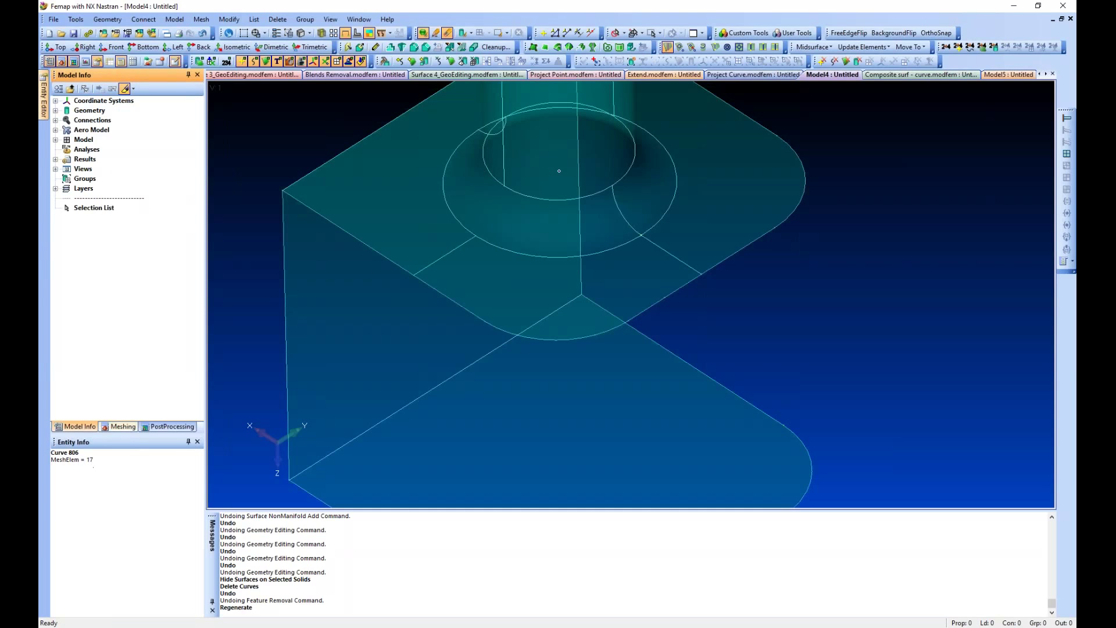
Step: Show the located short curve and inspect it closely where the fillet's outer edge meets the straight split line
click(120, 426)
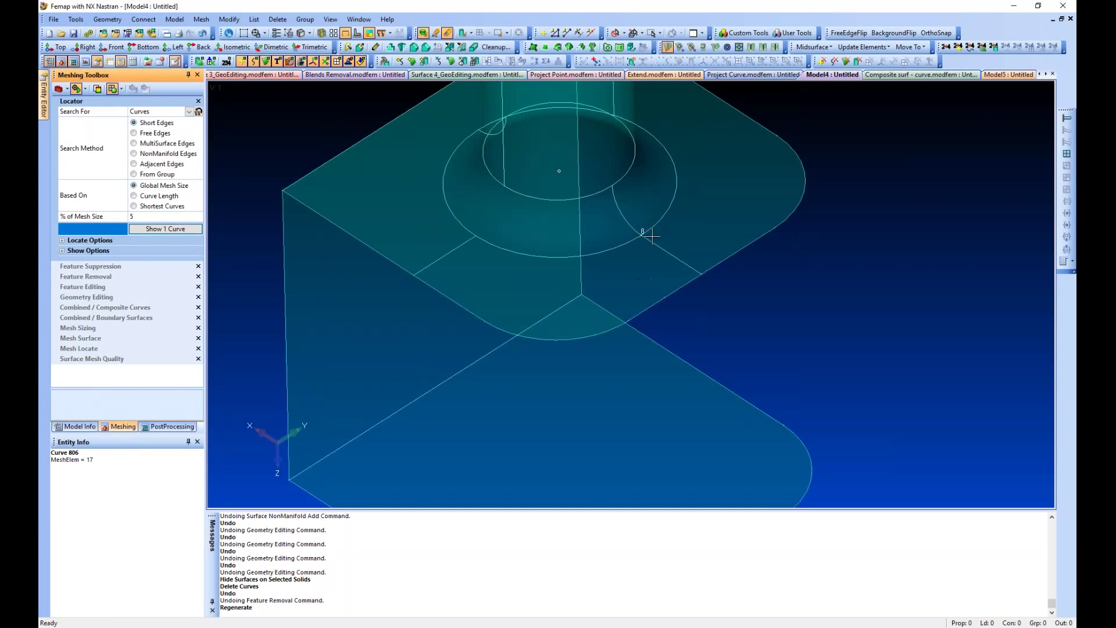
scroll(642, 232, up, 5)
scroll(654, 211, up, 6)
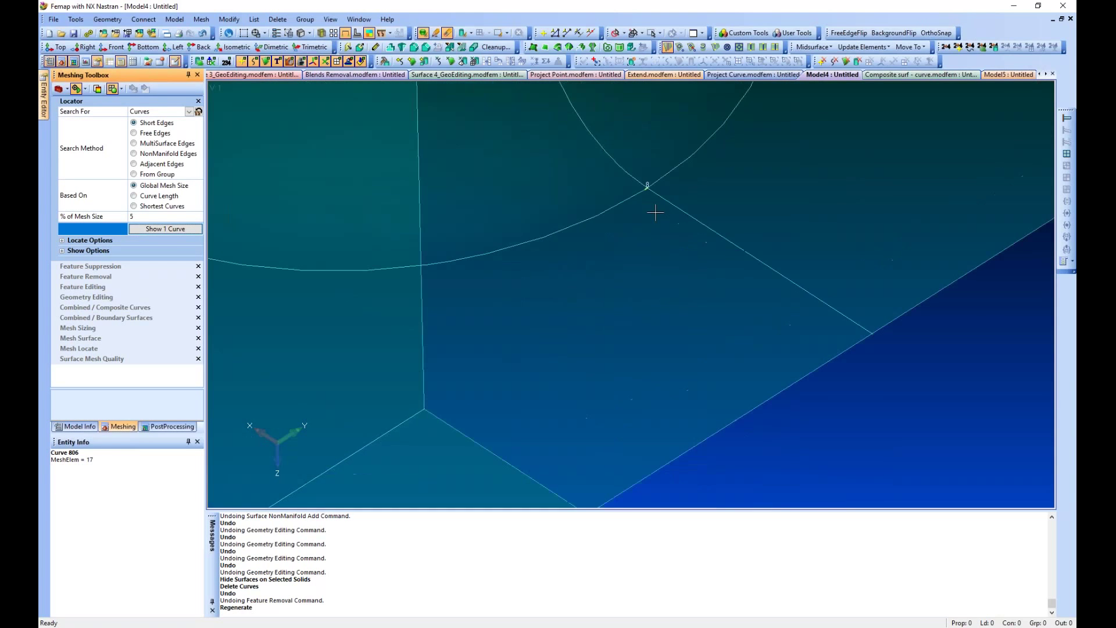
scroll(576, 258, up, 2)
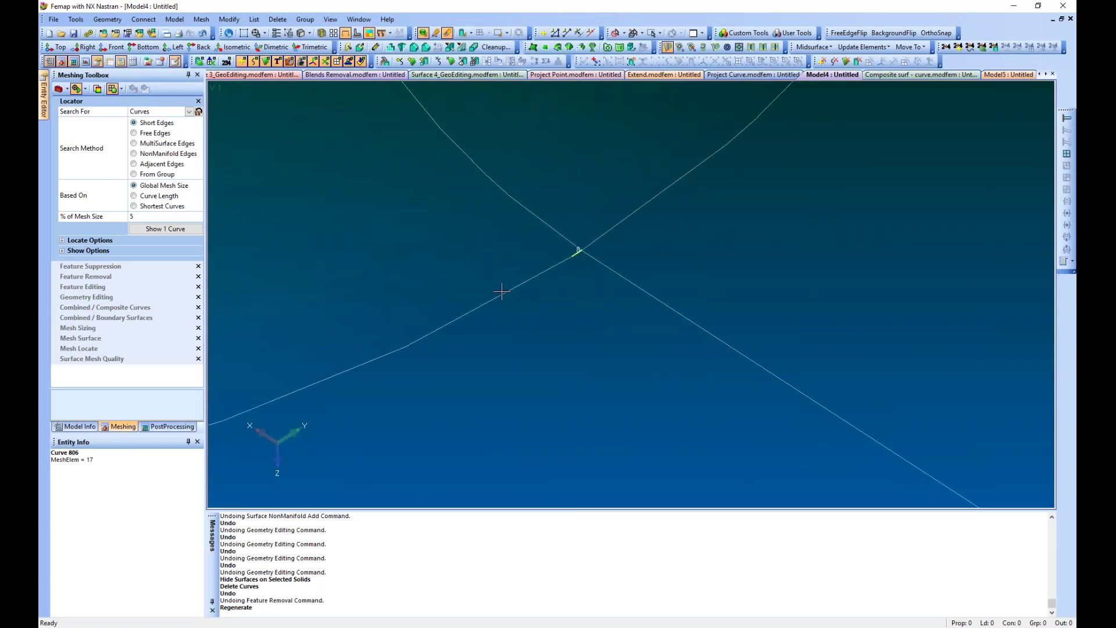
Step: Try to merge the short curve with the adjacent fillet edge into a composite curve using Add By Point, with the Locator hidden
click(96, 308)
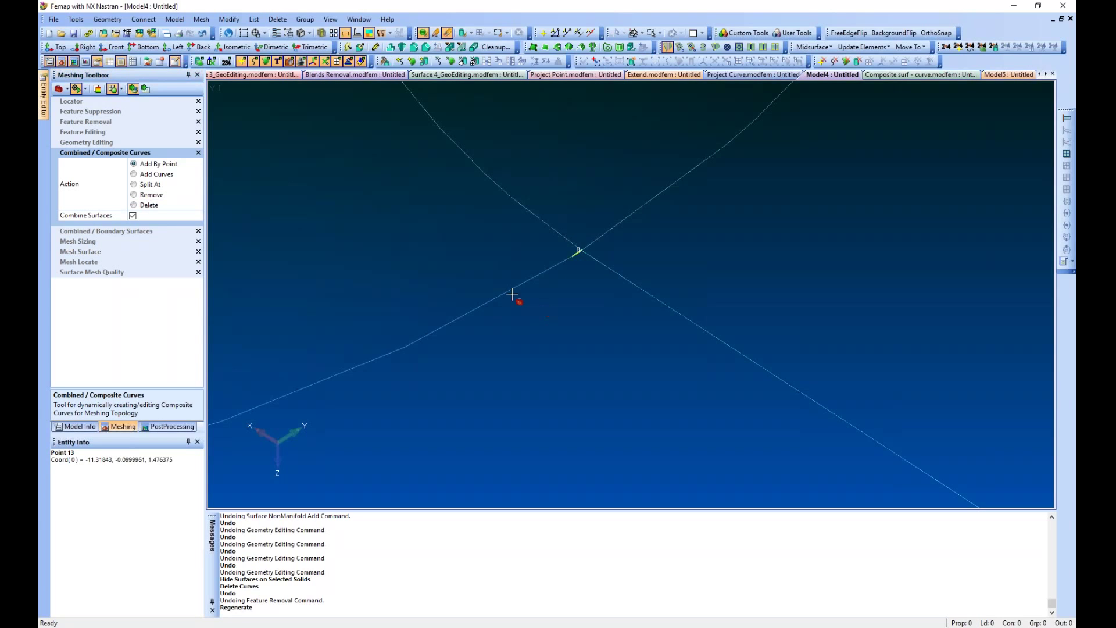
click(84, 88)
click(116, 100)
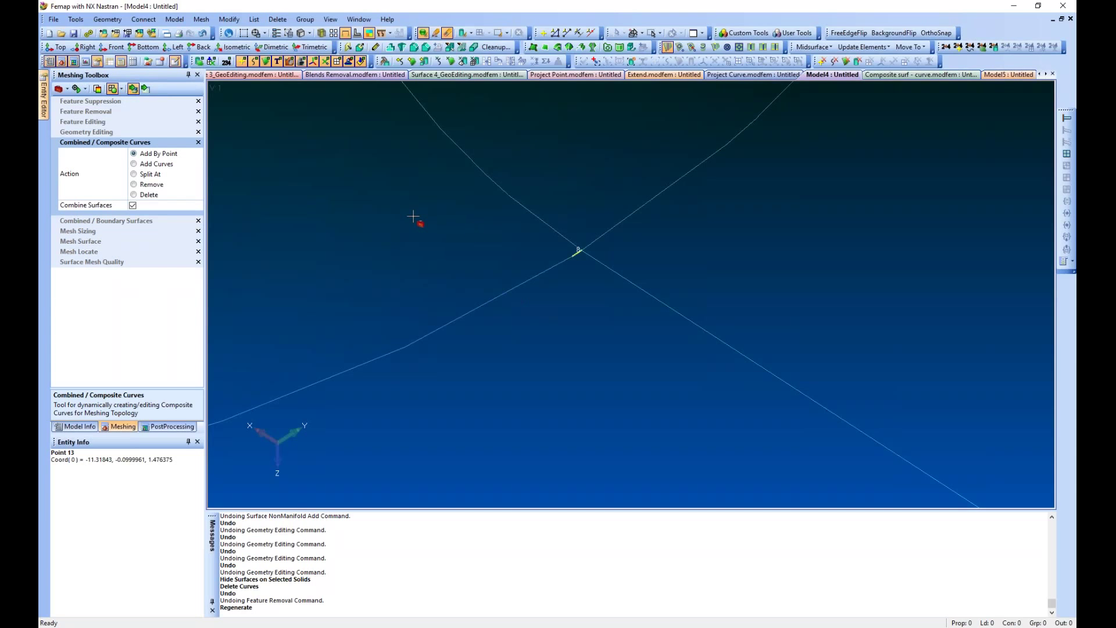
key(ctrl+g)
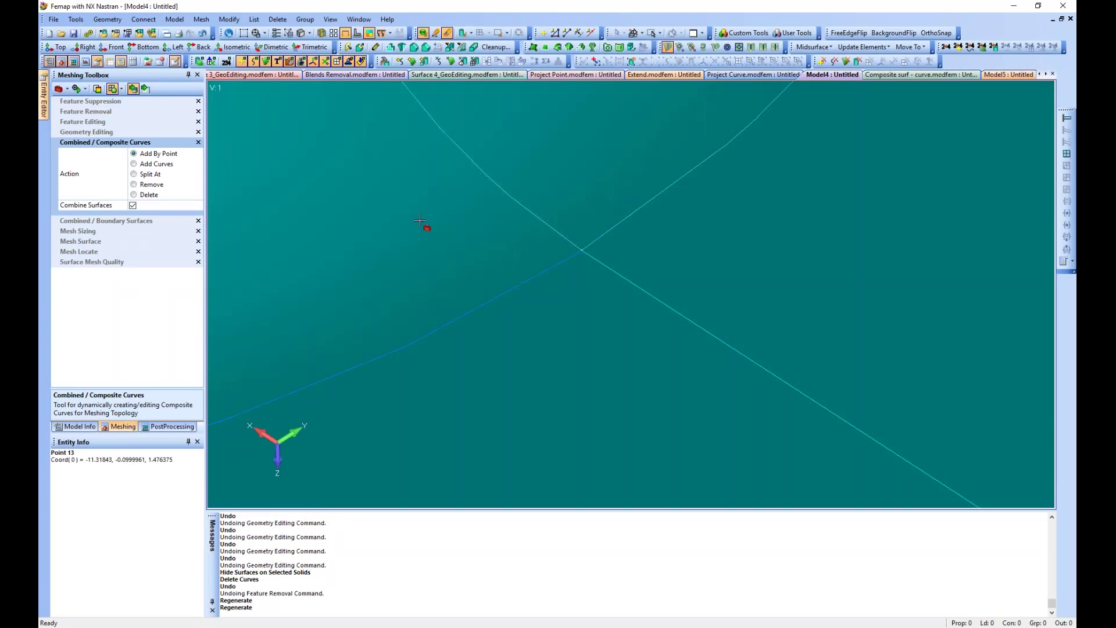
scroll(477, 269, down, 5)
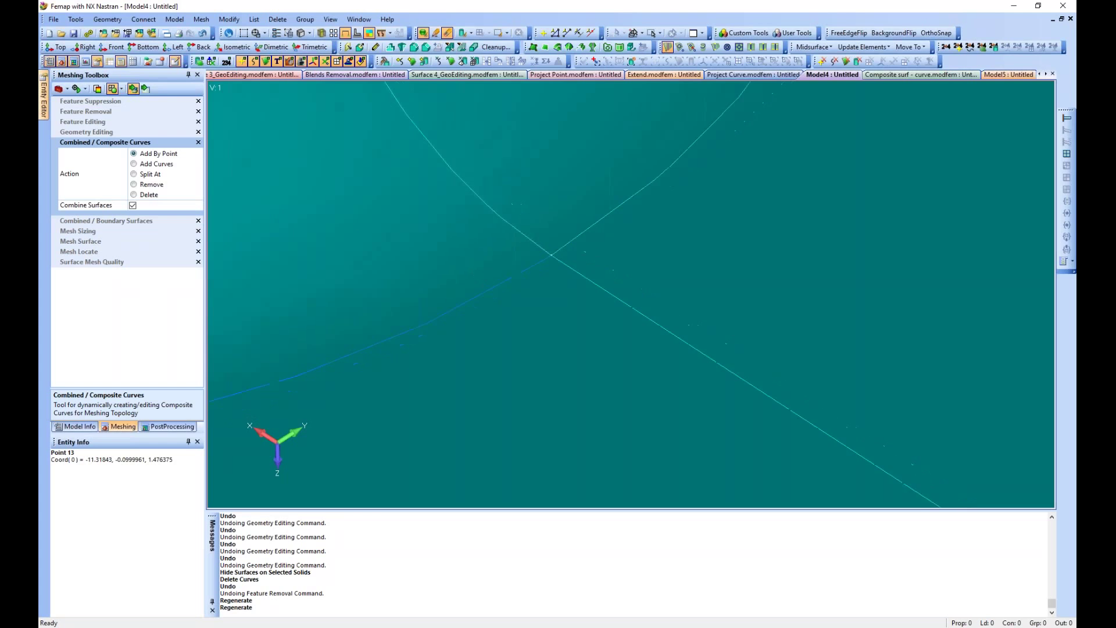
ctrl+middle_drag(467, 309, 633, 268)
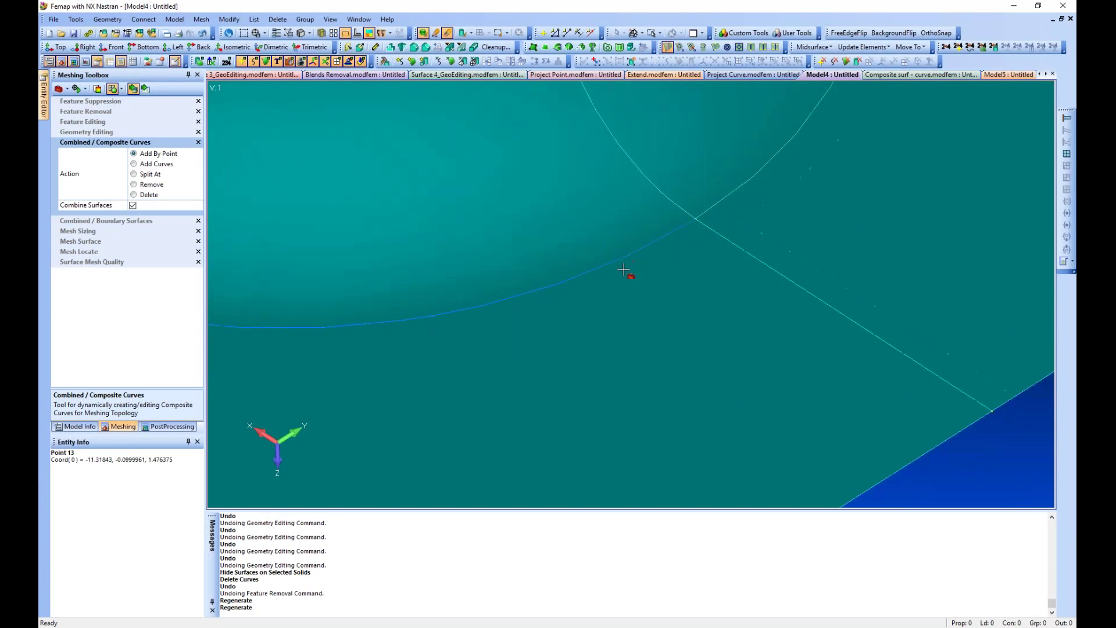
key(ctrl+z)
Step: Mesh the flat surface in front of the fillet with a mapped mesh, using a minimum of 2 elements between boundaries
scroll(523, 356, down, 5)
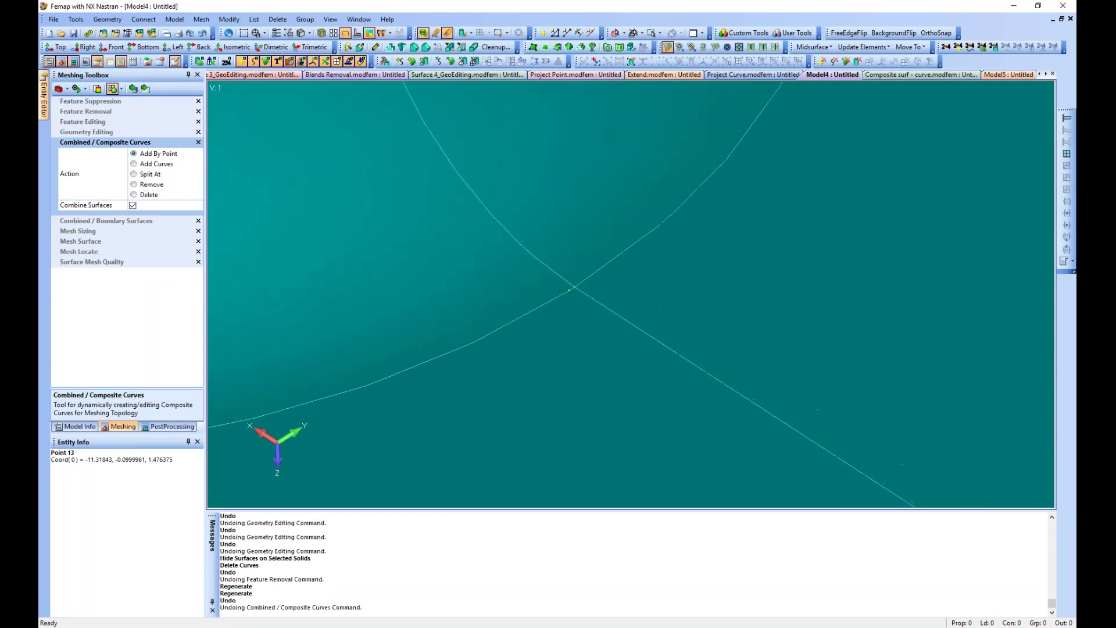
scroll(703, 249, down, 3)
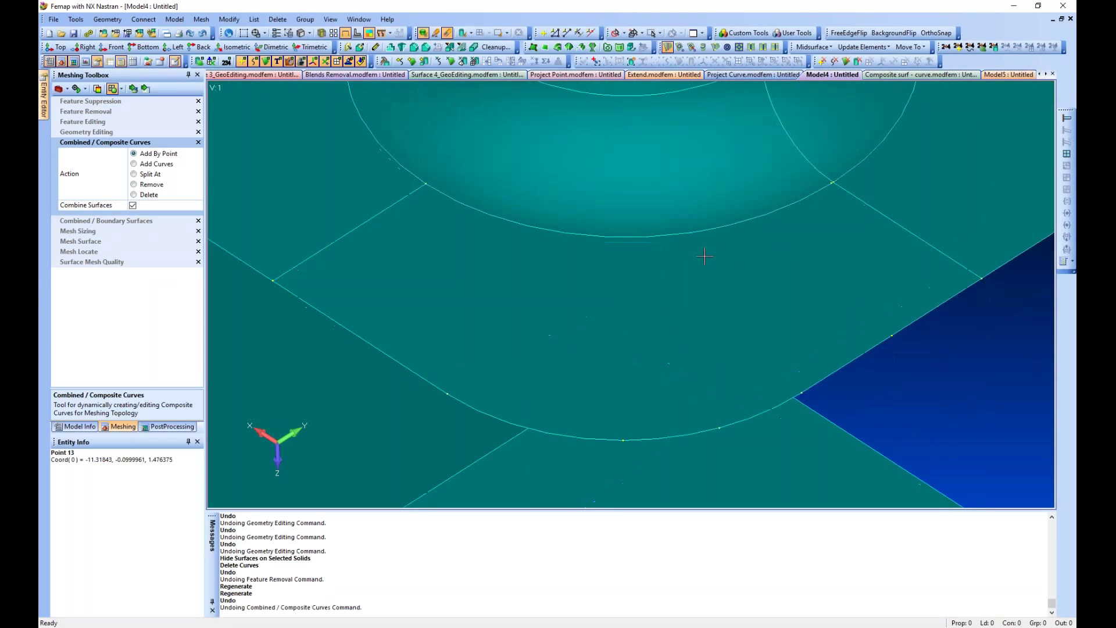
click(98, 242)
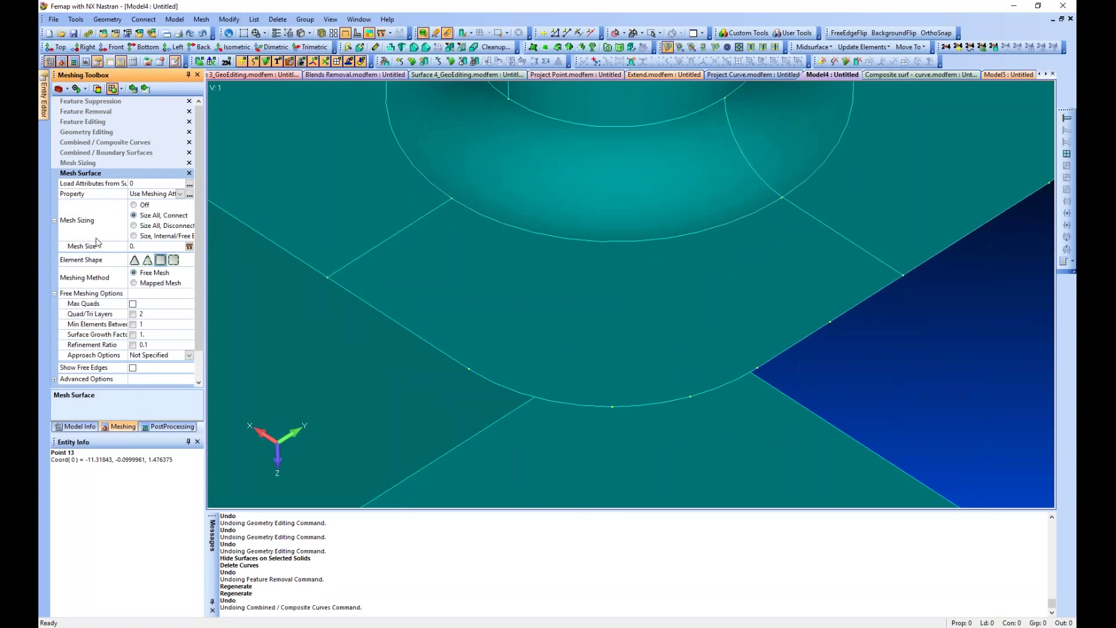
click(135, 282)
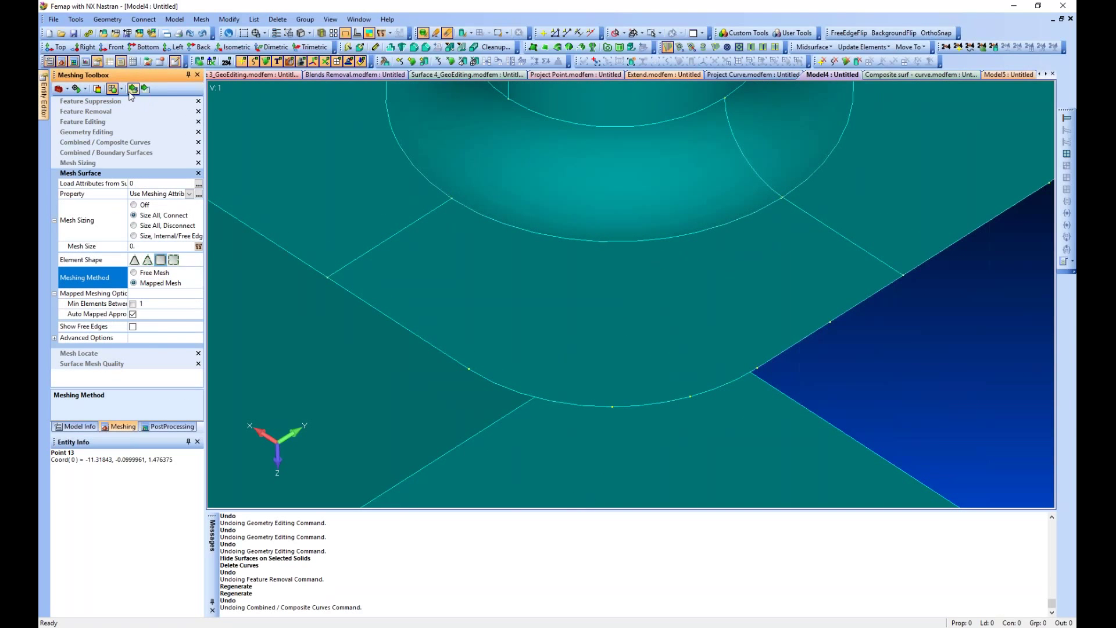
click(133, 305)
click(133, 304)
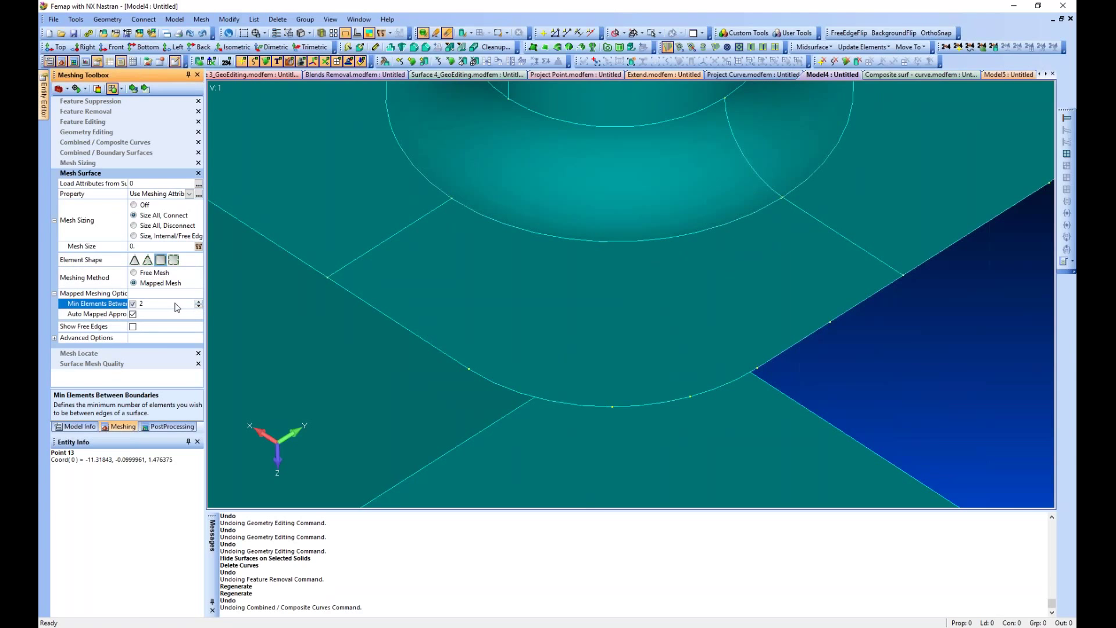
click(133, 88)
click(502, 293)
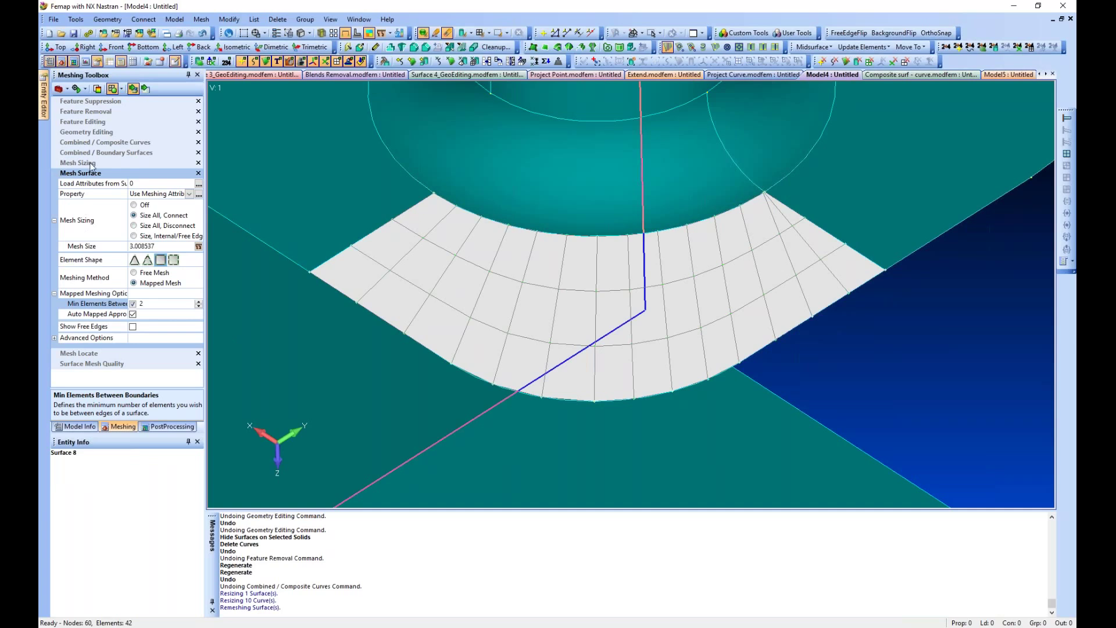
Step: Combine the meshed surface's inner fillet edge and its outer edge segments into composite curves by picking their intermediate points with Add By Point
click(105, 142)
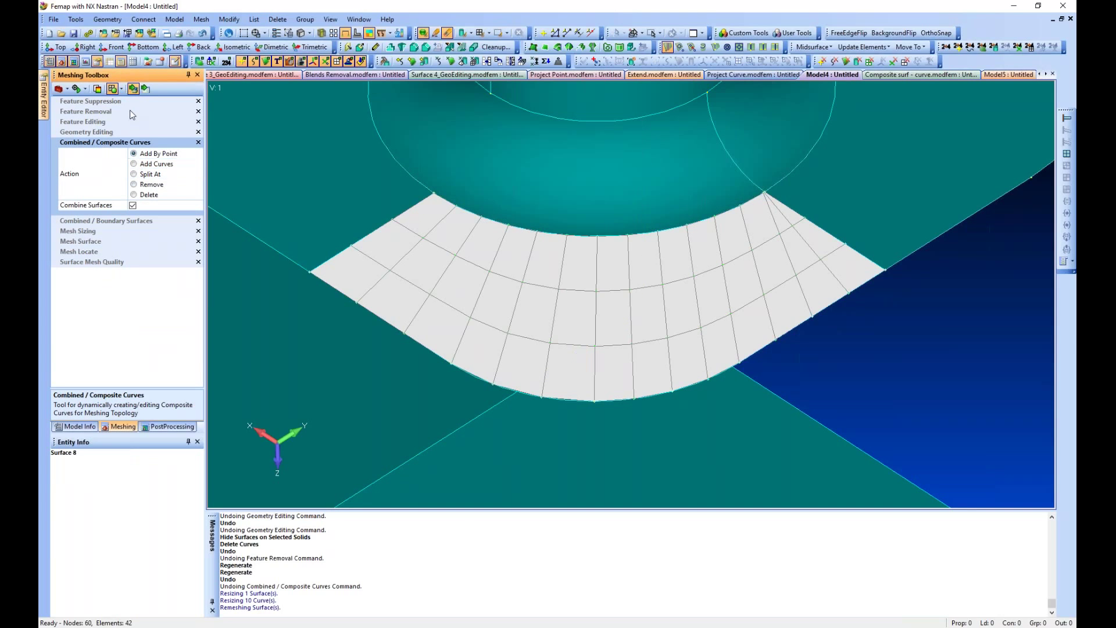
click(765, 197)
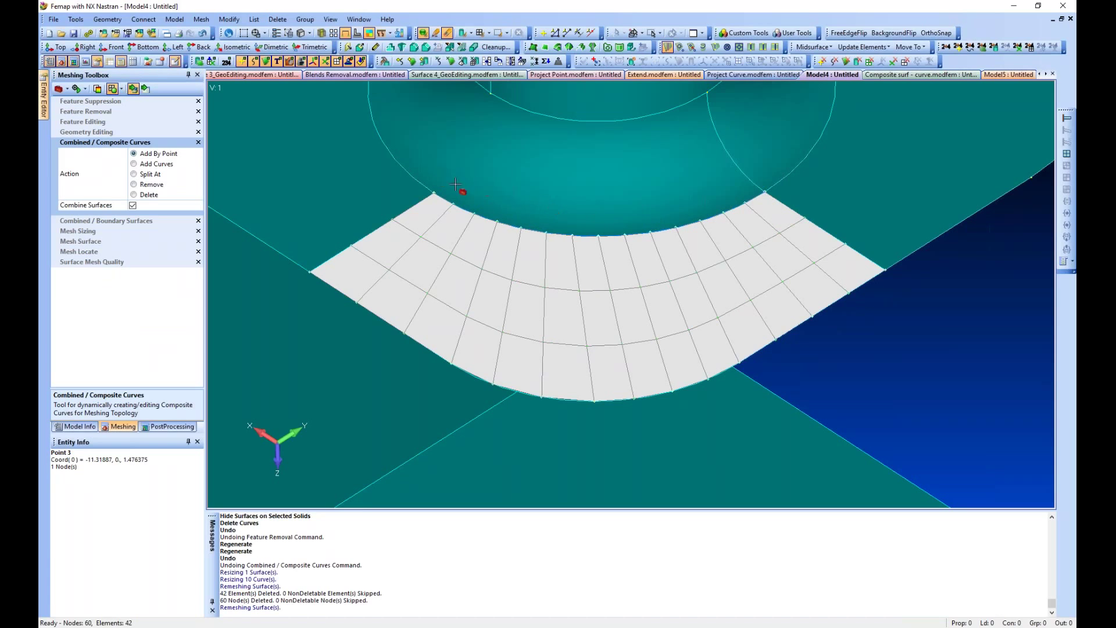
middle_drag(721, 260, 714, 225)
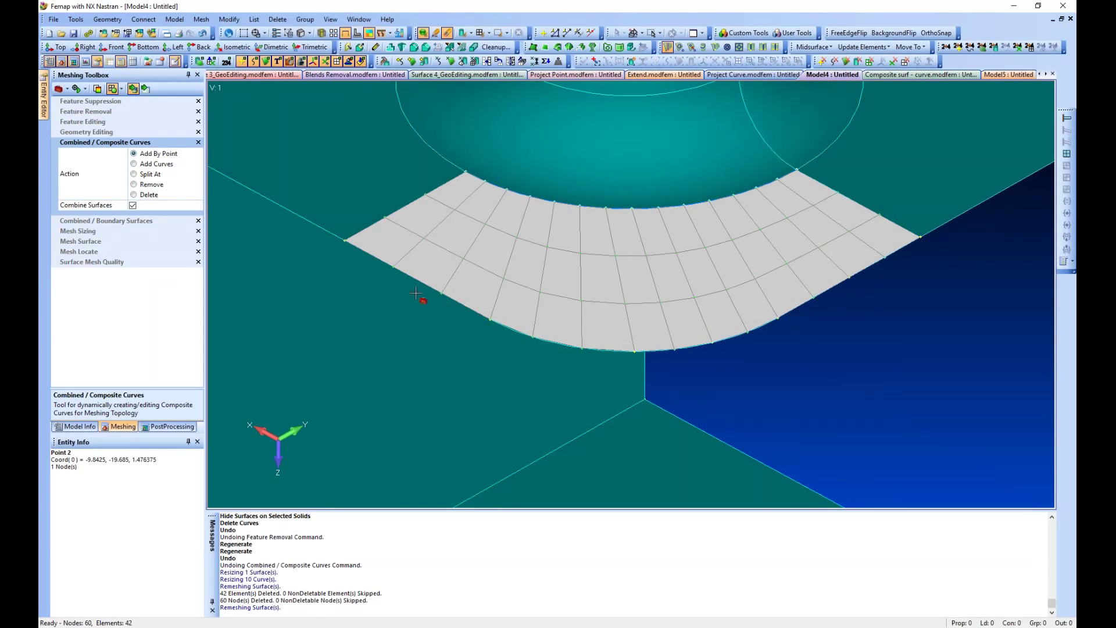
click(489, 318)
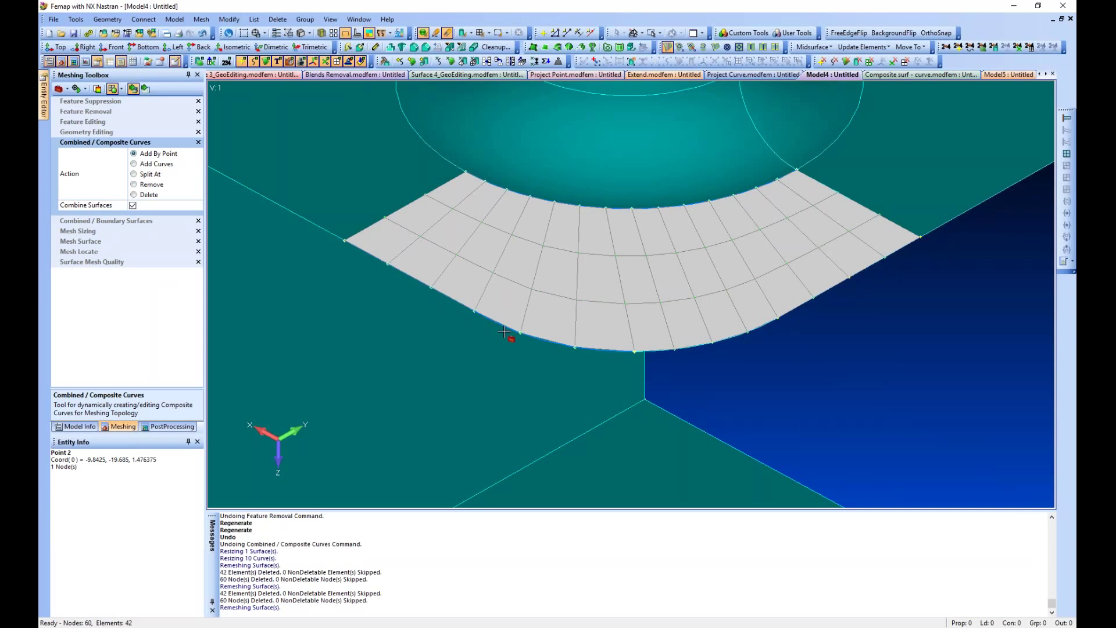
click(637, 353)
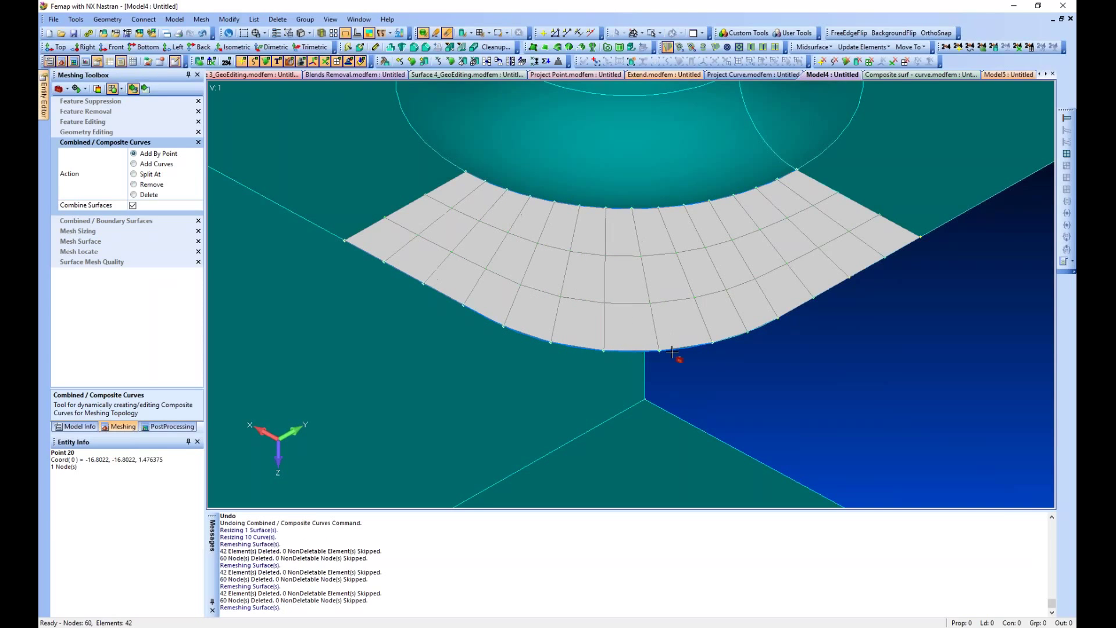
click(715, 343)
click(782, 317)
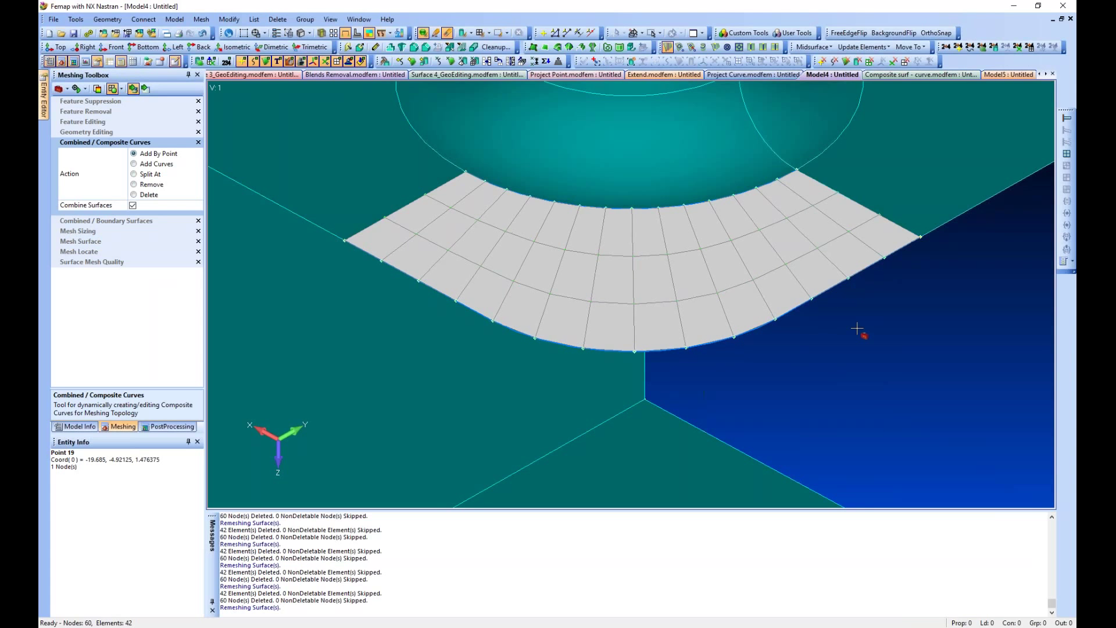
ctrl+middle_drag(839, 311, 820, 288)
middle_drag(847, 336, 798, 369)
scroll(840, 356, down, 2)
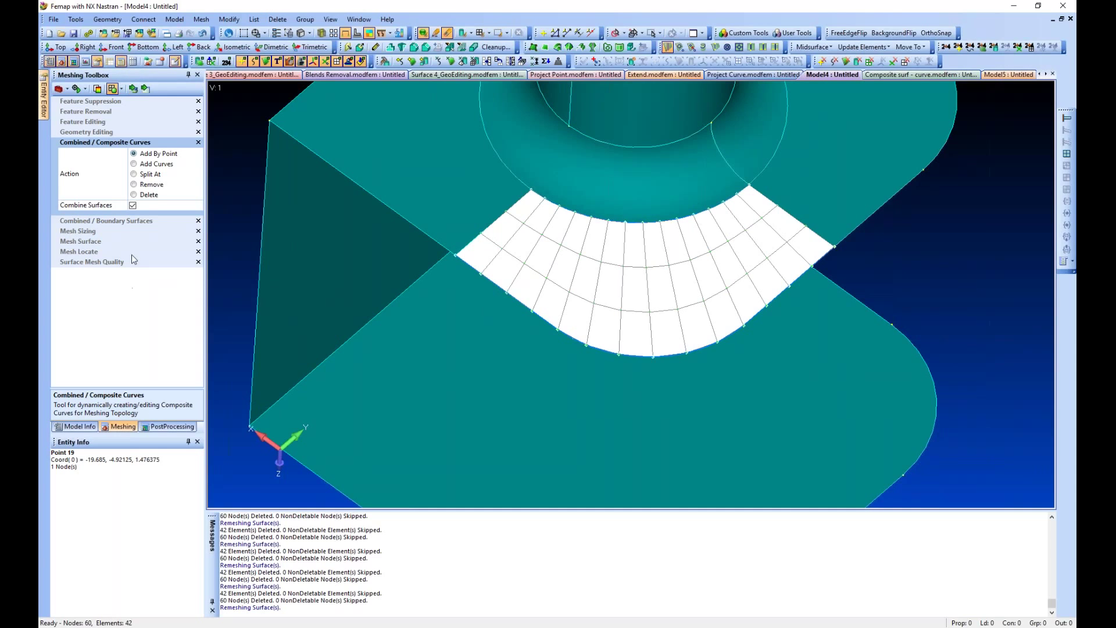
Step: Switch to the Composite surf - curve.modfem model and view the surfaces around its opening
click(131, 222)
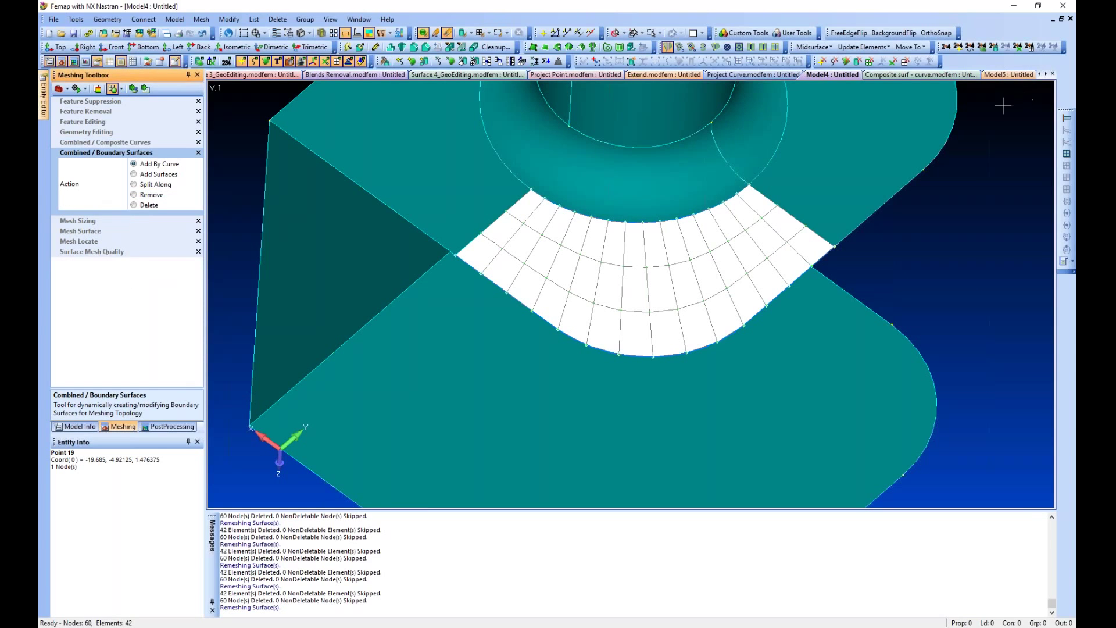
click(900, 79)
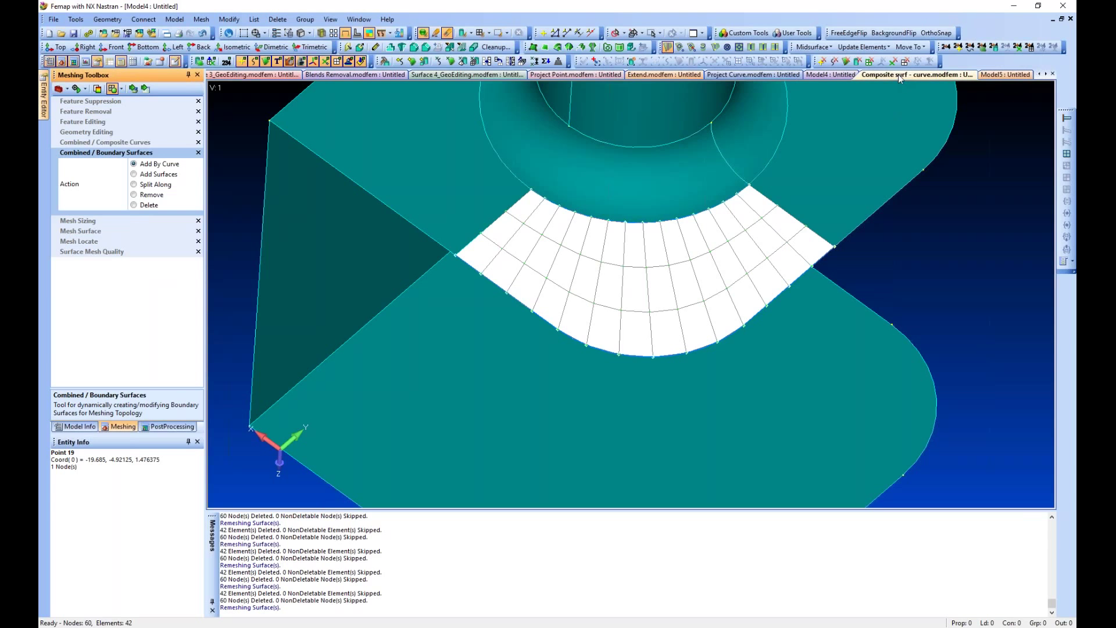
middle_drag(752, 340, 717, 349)
scroll(752, 347, down, 2)
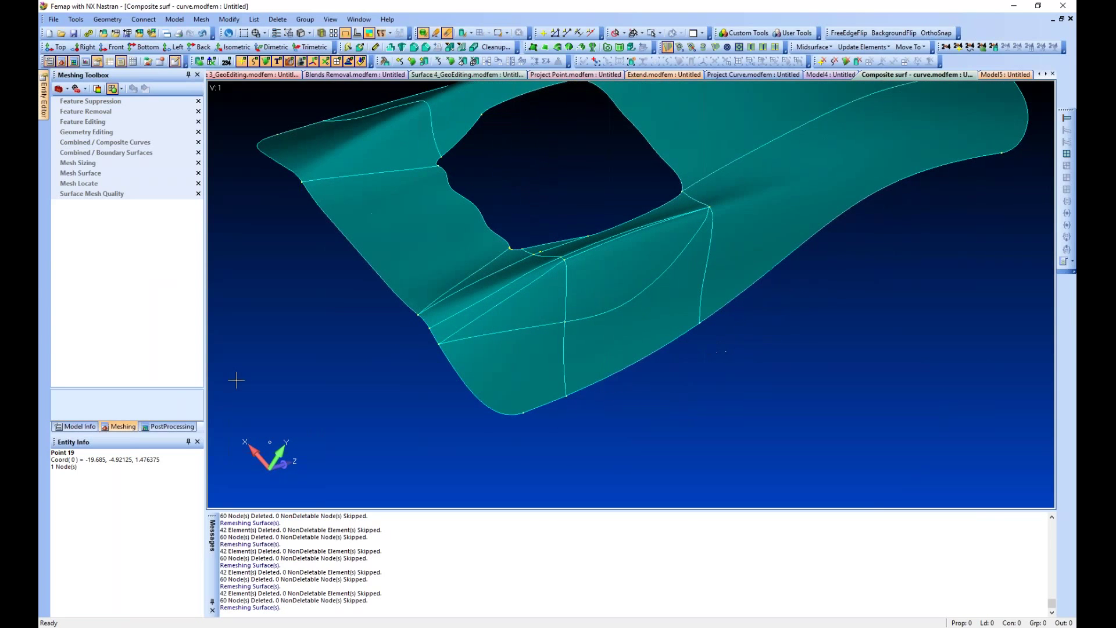
Step: Combine the four side surfaces below the opening into two adjacent boundary surfaces by picking their shared horizontal curves with Add By Curve
click(106, 154)
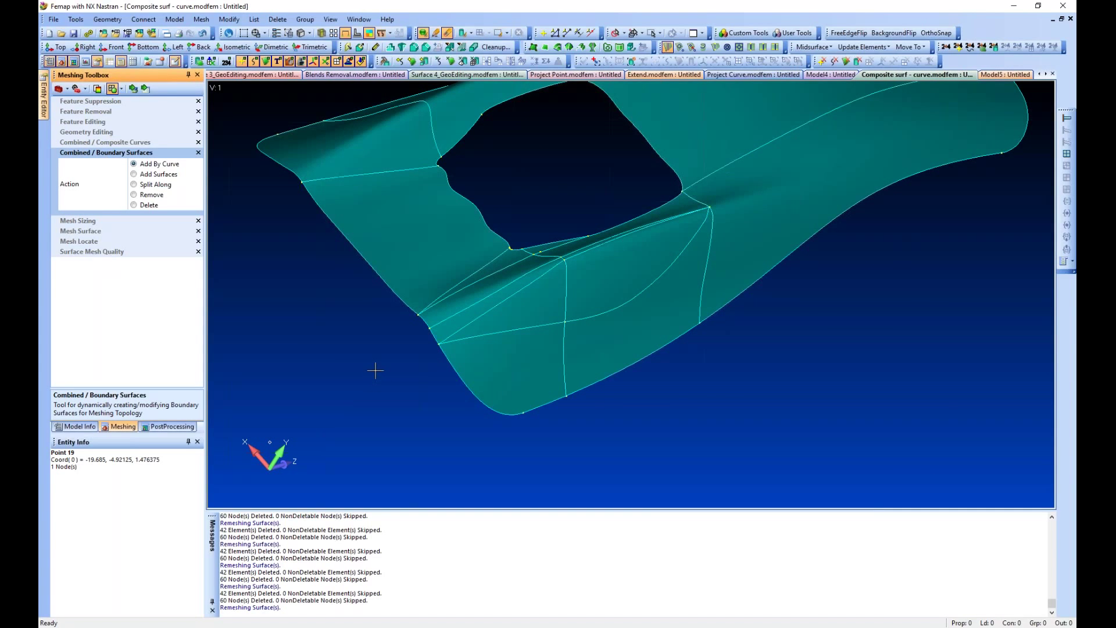
middle_drag(376, 370, 371, 369)
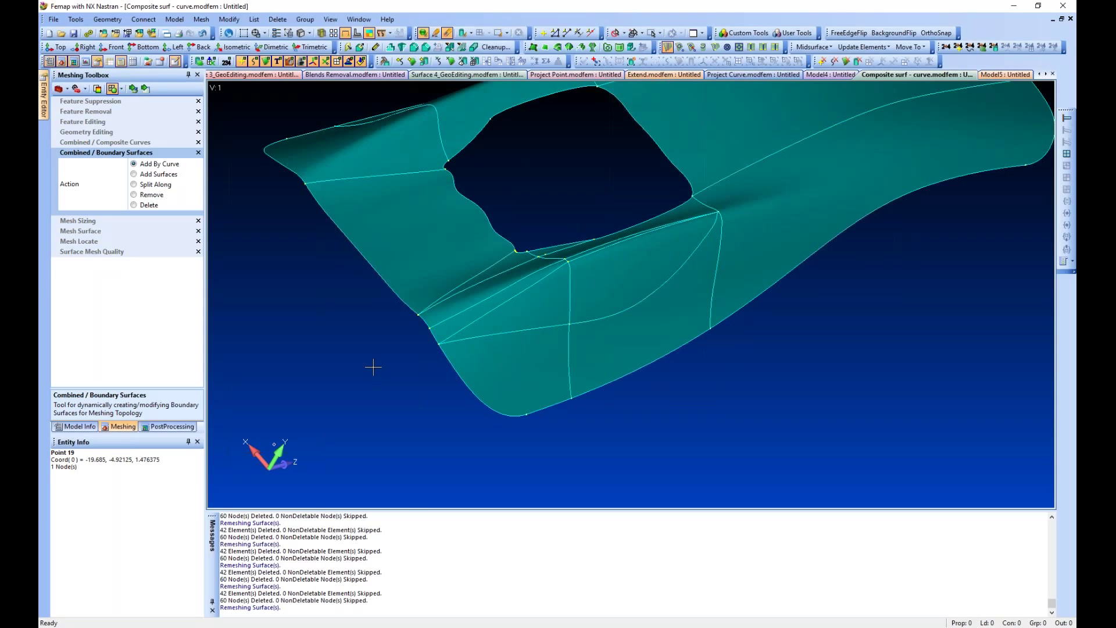
ctrl+middle_drag(338, 389, 312, 378)
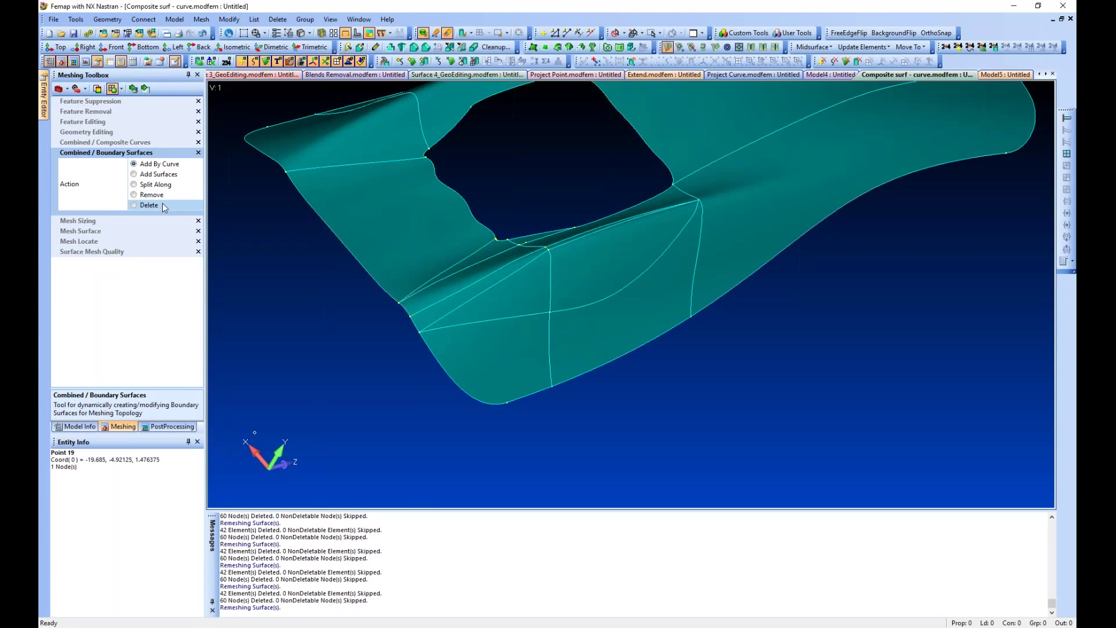
click(133, 91)
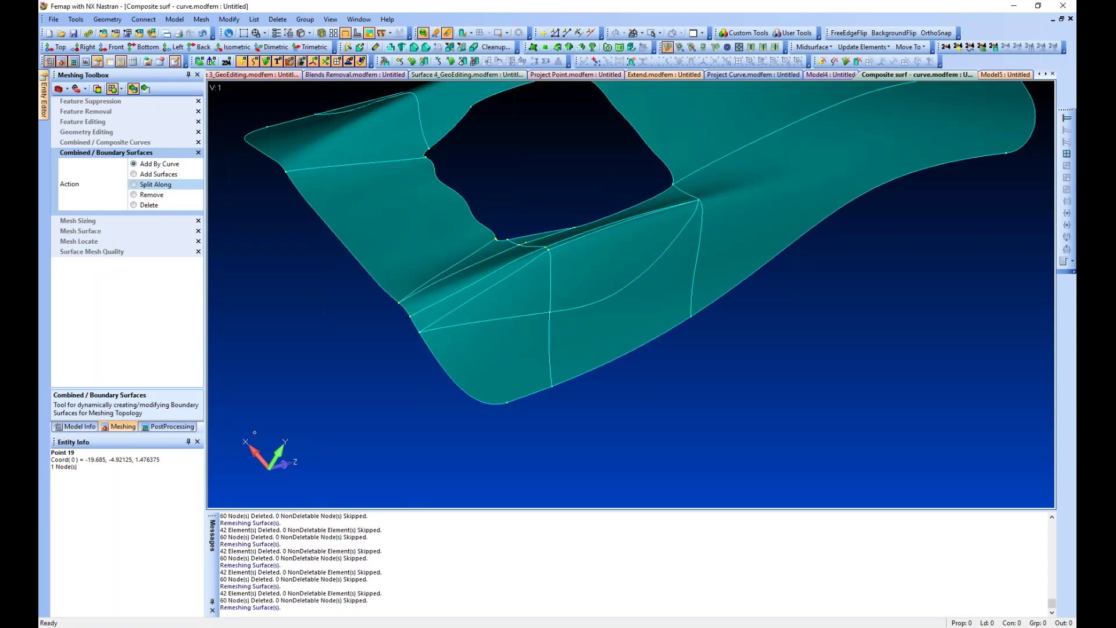
click(644, 271)
middle_drag(556, 420, 556, 436)
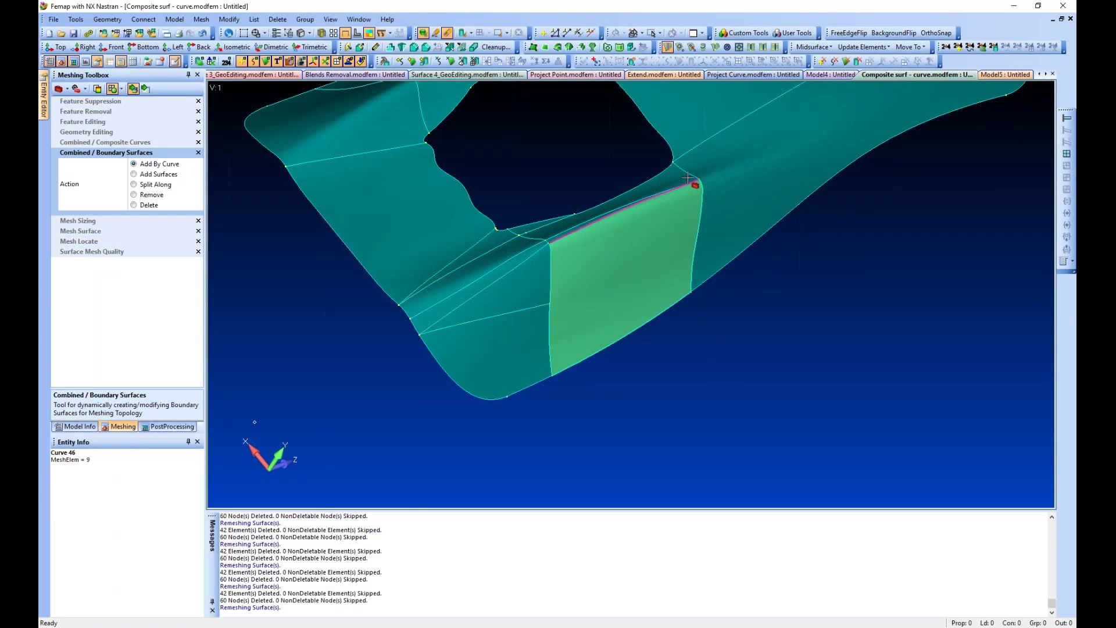
click(489, 320)
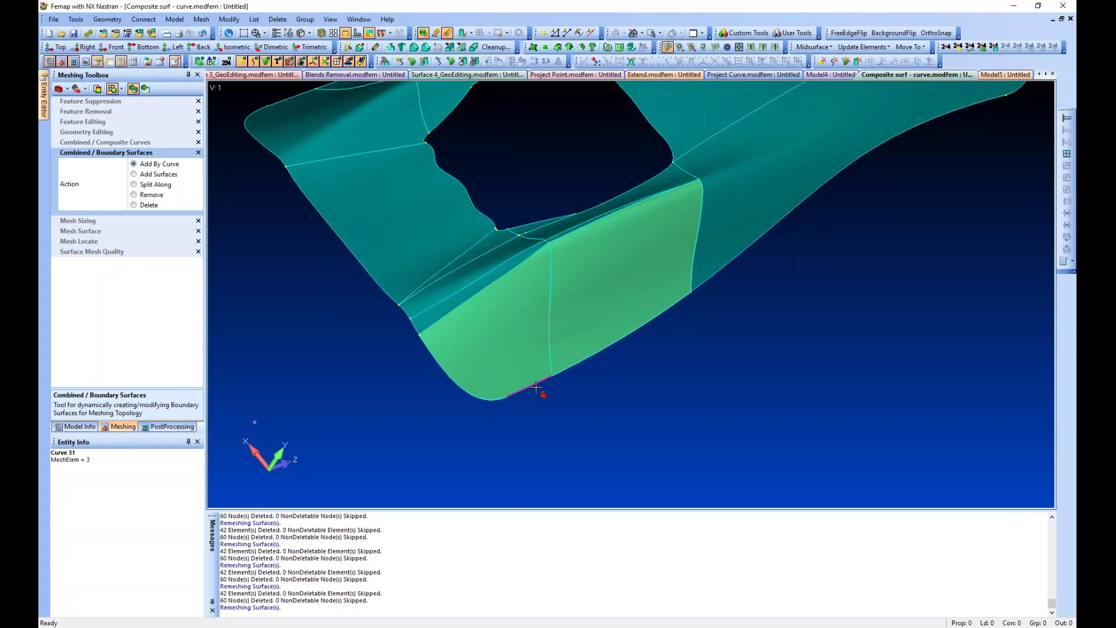
Step: Mesh both boundary surfaces with the Mapped Mesh method, and hide the geometry to inspect the elements alone
click(87, 232)
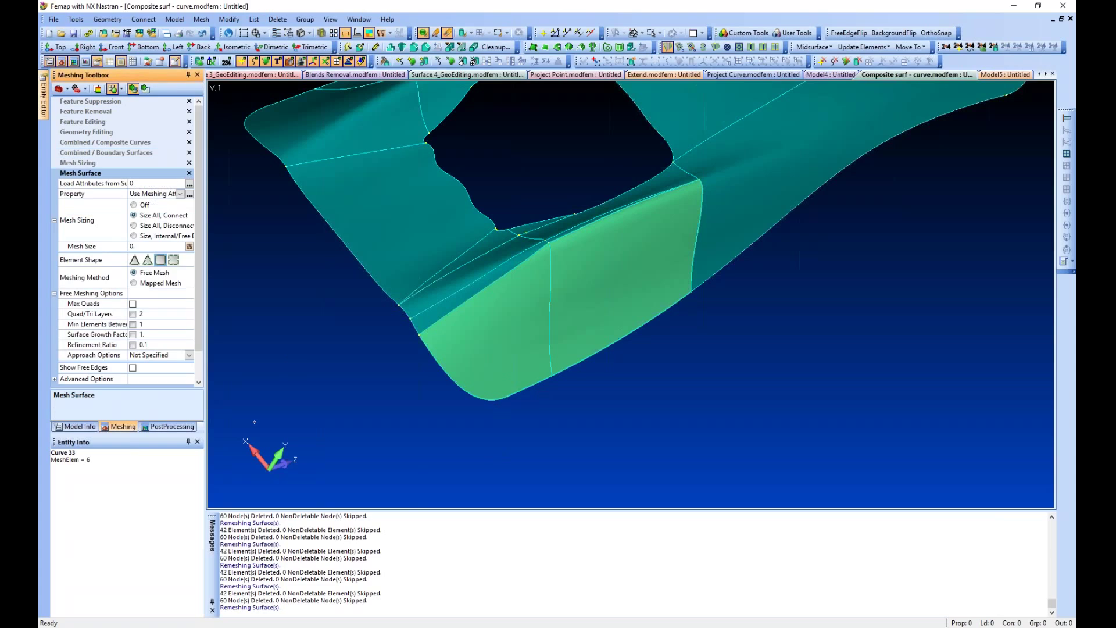
click(157, 283)
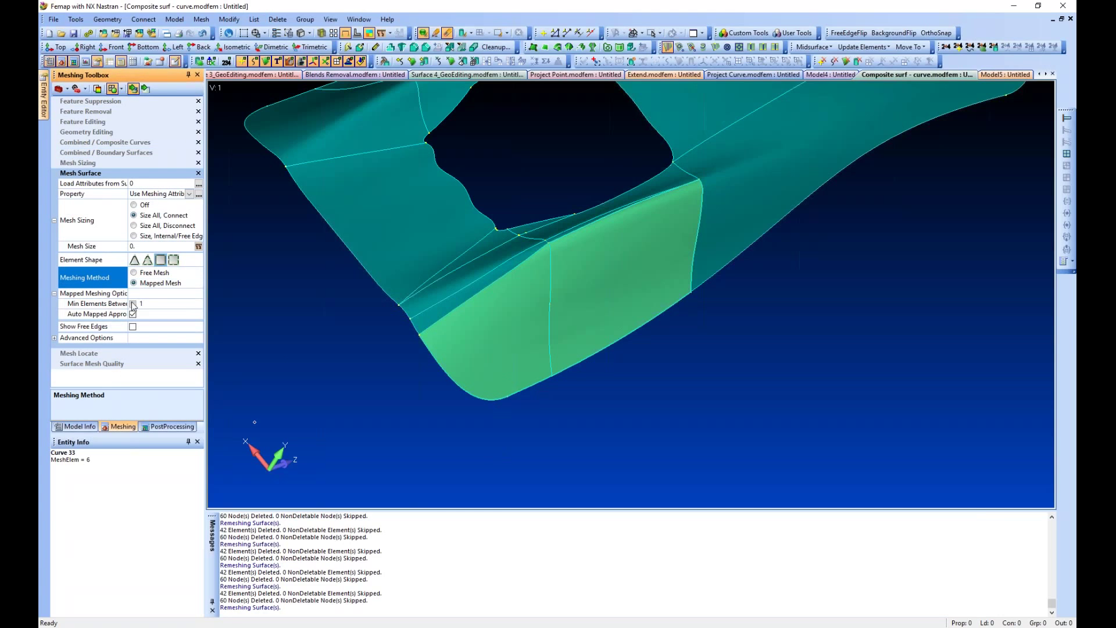
click(512, 290)
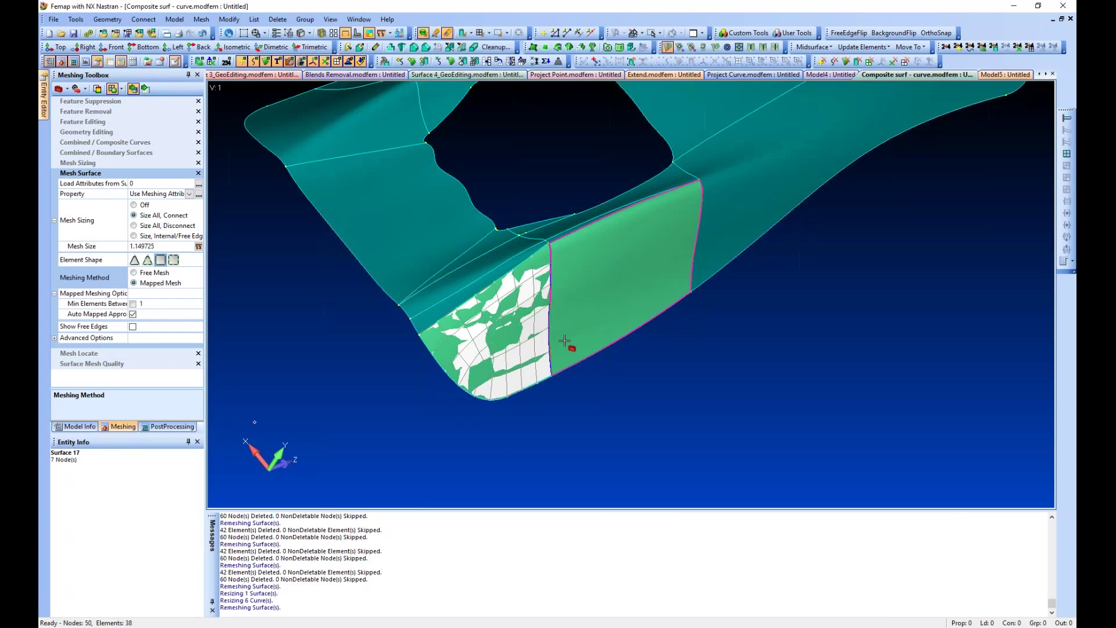
click(577, 318)
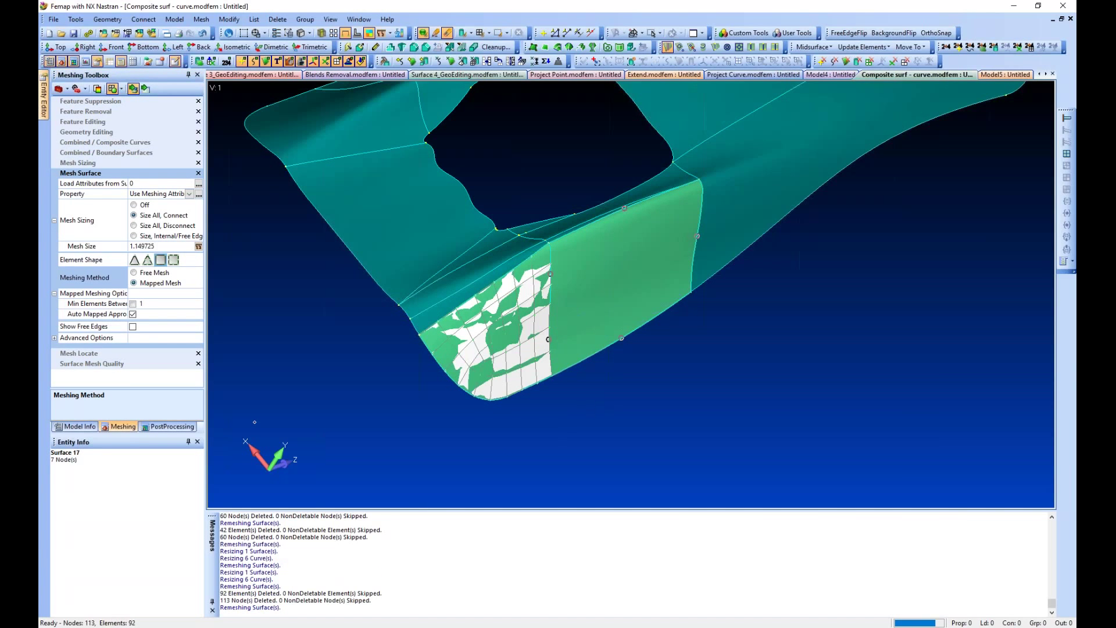
middle_drag(606, 406, 601, 394)
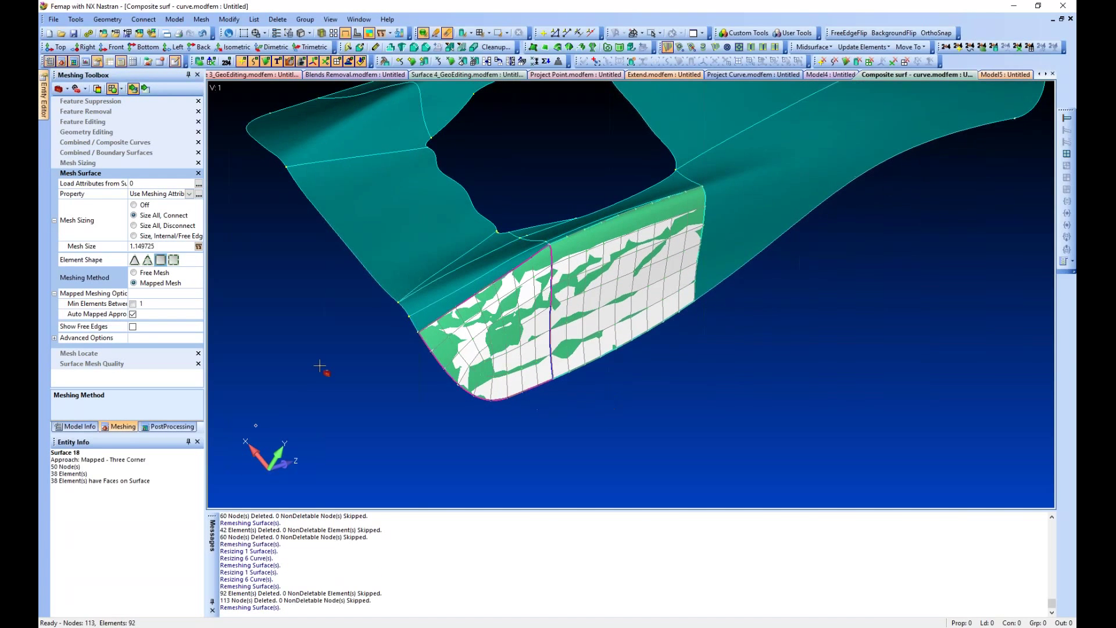
click(200, 61)
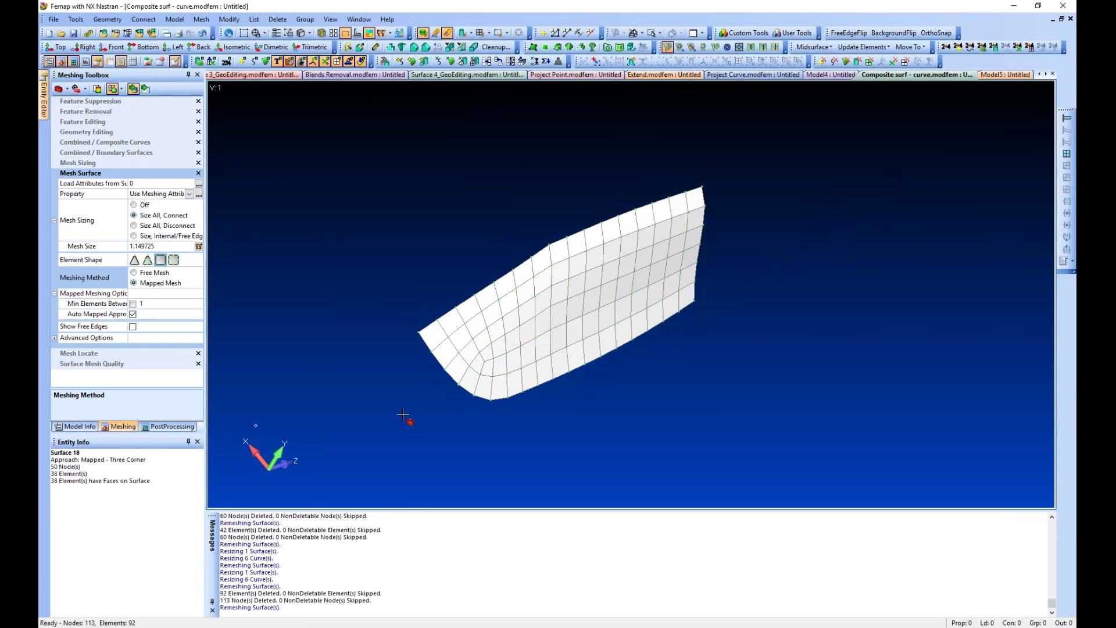
Step: Undo the geometry hiding, both surface meshes and both boundary surface combinations
key(ctrl+z)
key(ctrl+z)
key(ctrl+z)
key(ctrl+z)
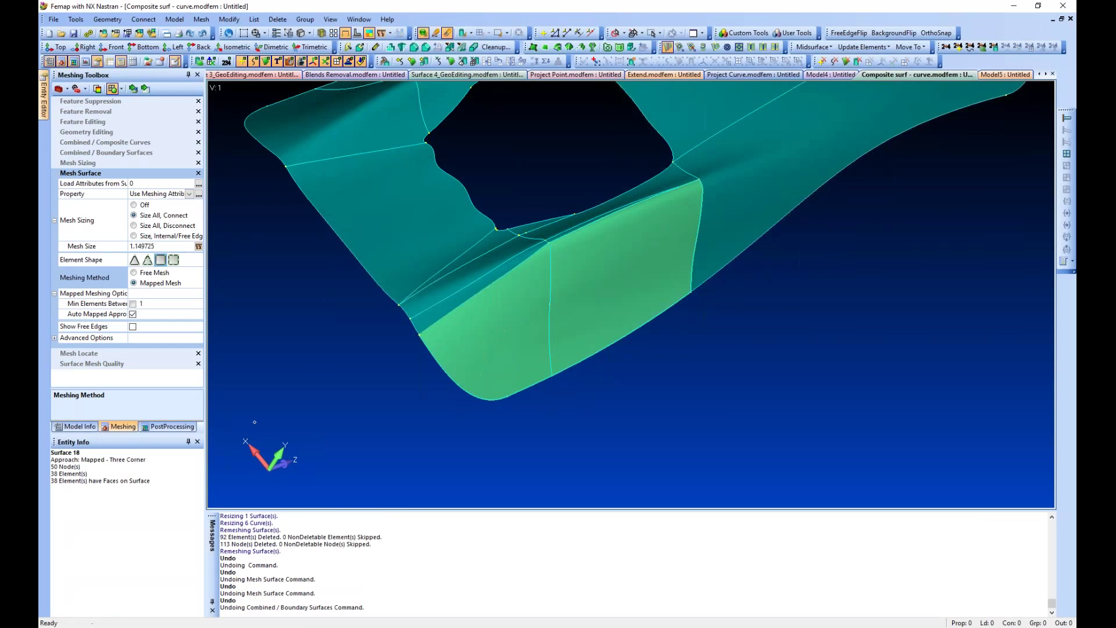
key(ctrl+z)
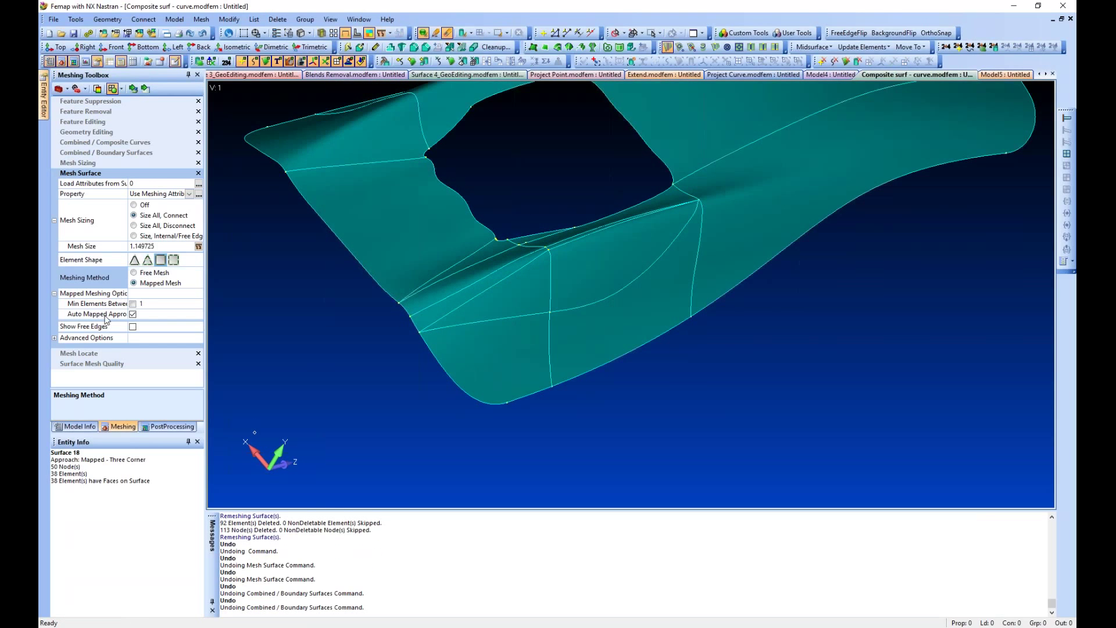
Step: Mesh the four original side surfaces individually with Mapped Mesh, and hide the geometry to inspect the mesh for comparison
click(132, 88)
click(626, 258)
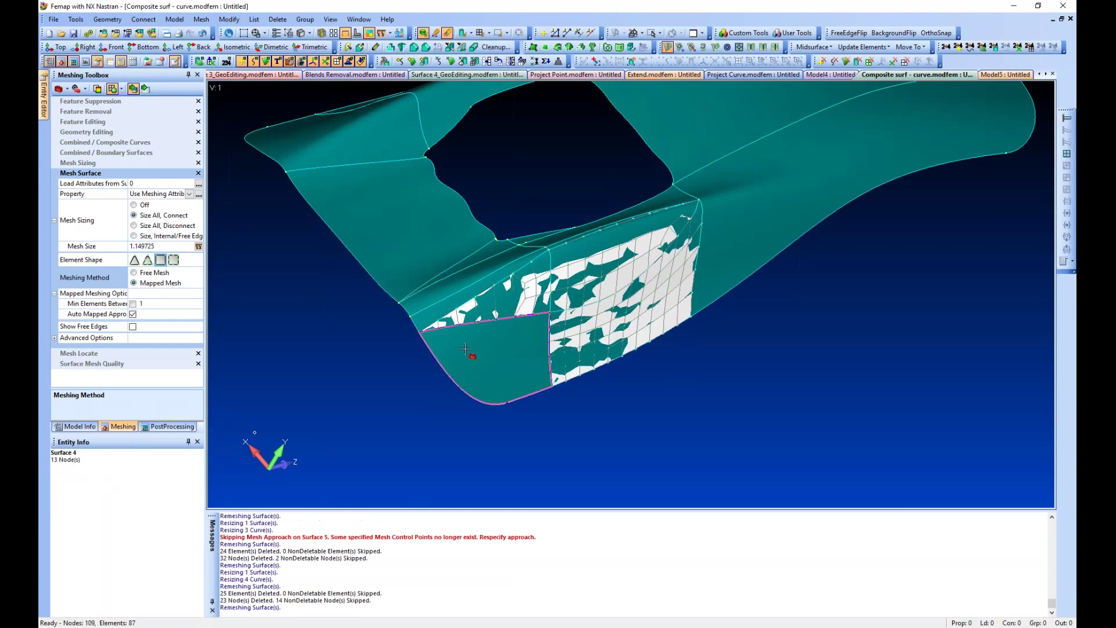
click(199, 61)
mouse_move(358, 317)
middle_down()
mouse_move(486, 346)
mouse_move(298, 297)
mouse_move(324, 332)
mouse_move(365, 315)
mouse_move(352, 318)
middle_up()
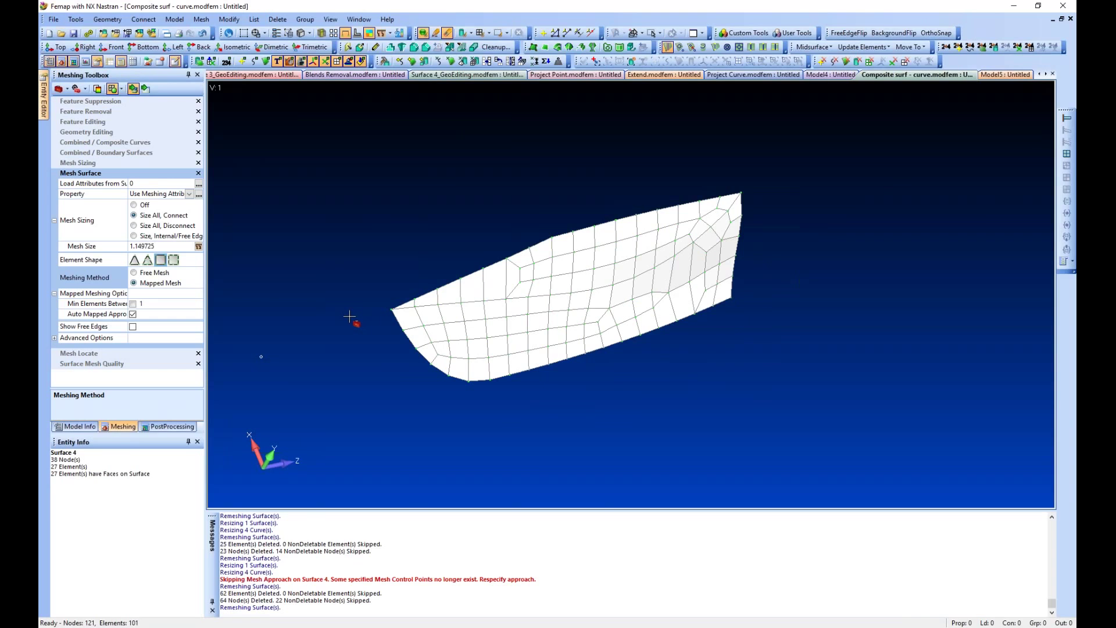
Step: Undo the geometry hiding and the meshes on the four uncombined side surfaces
key(ctrl+z)
key(ctrl+z)
key(ctrl+z)
key(ctrl+z)
key(ctrl+z)
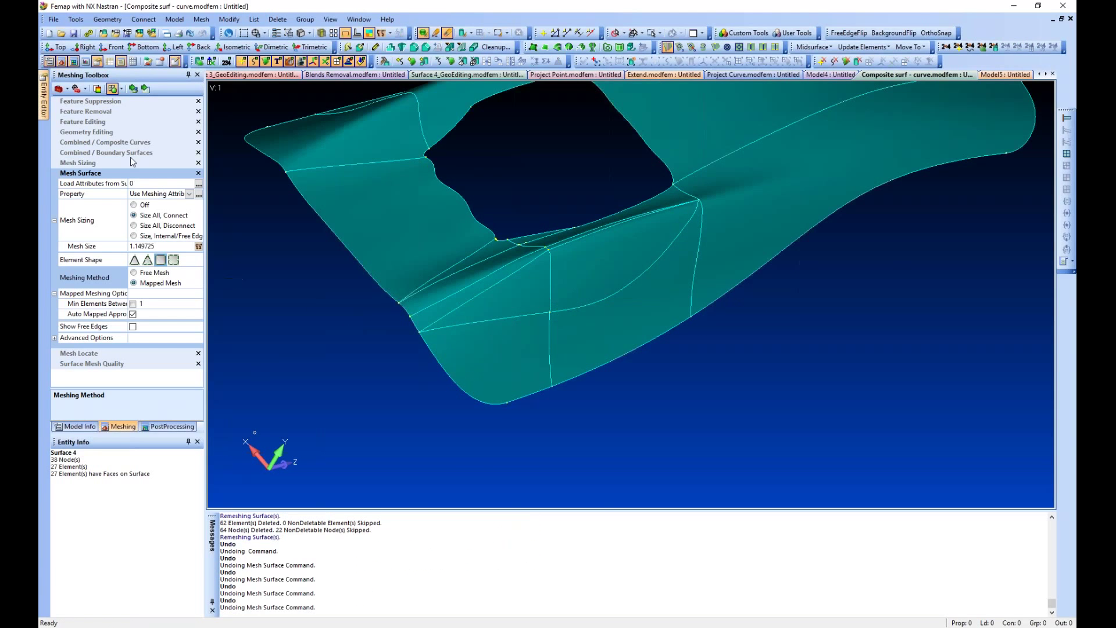
Step: Merge the four side surfaces into a single boundary surface using Add Surfaces with Merge To Existing enabled
click(130, 150)
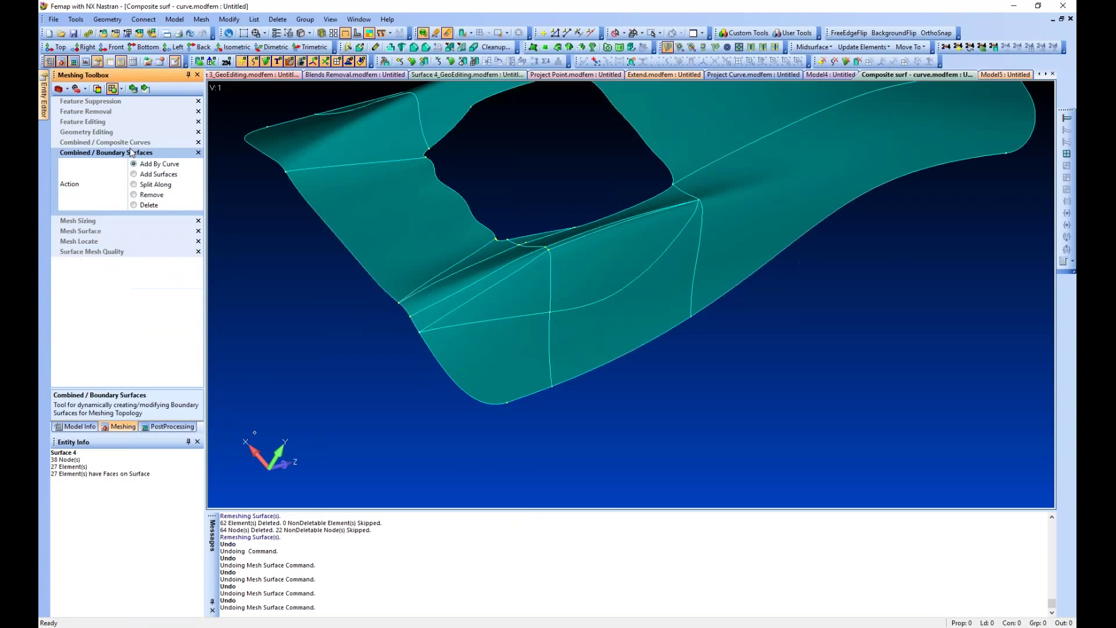
click(149, 174)
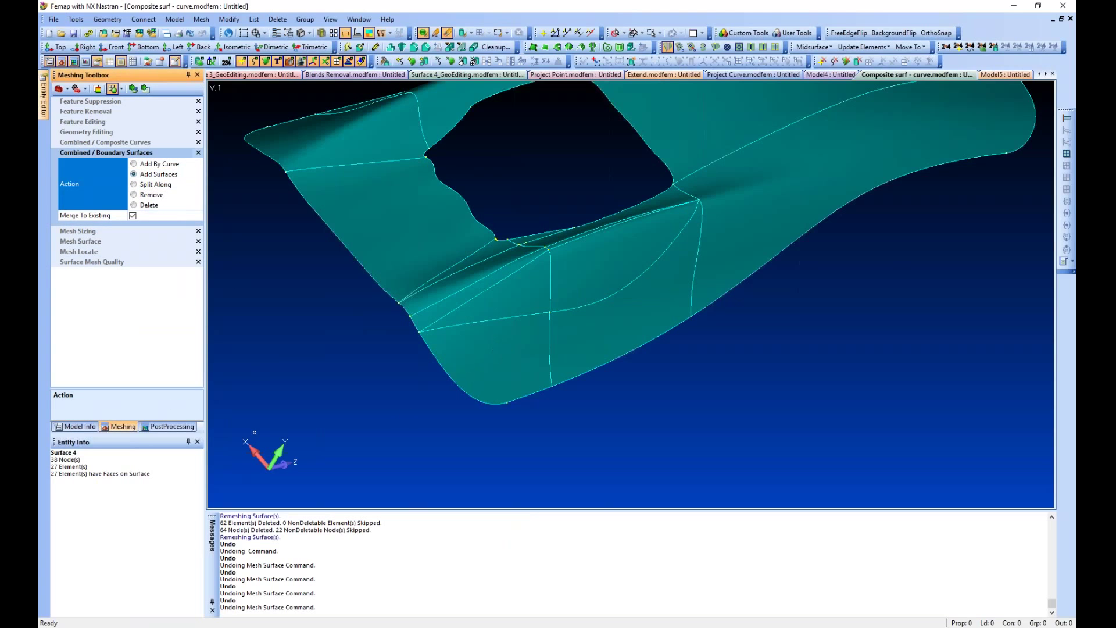
click(133, 88)
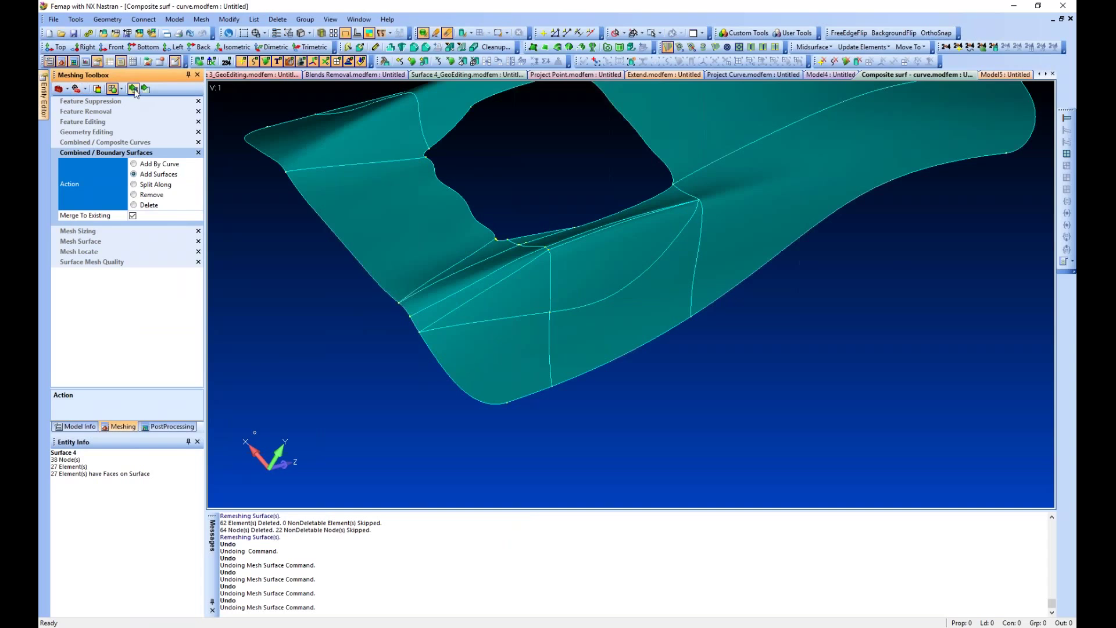
click(499, 336)
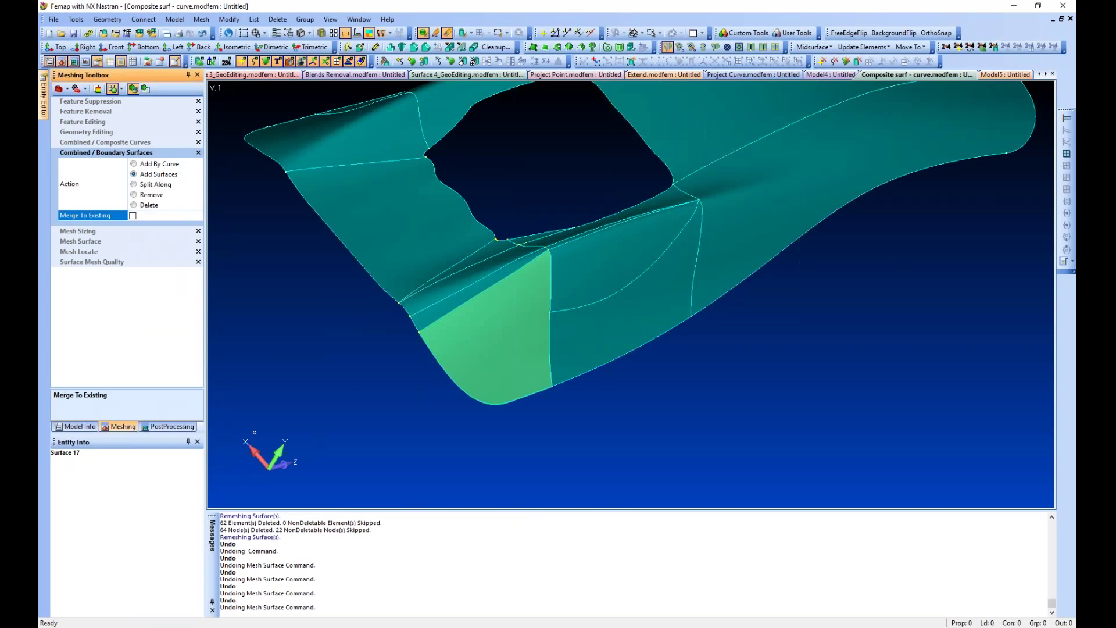
click(131, 216)
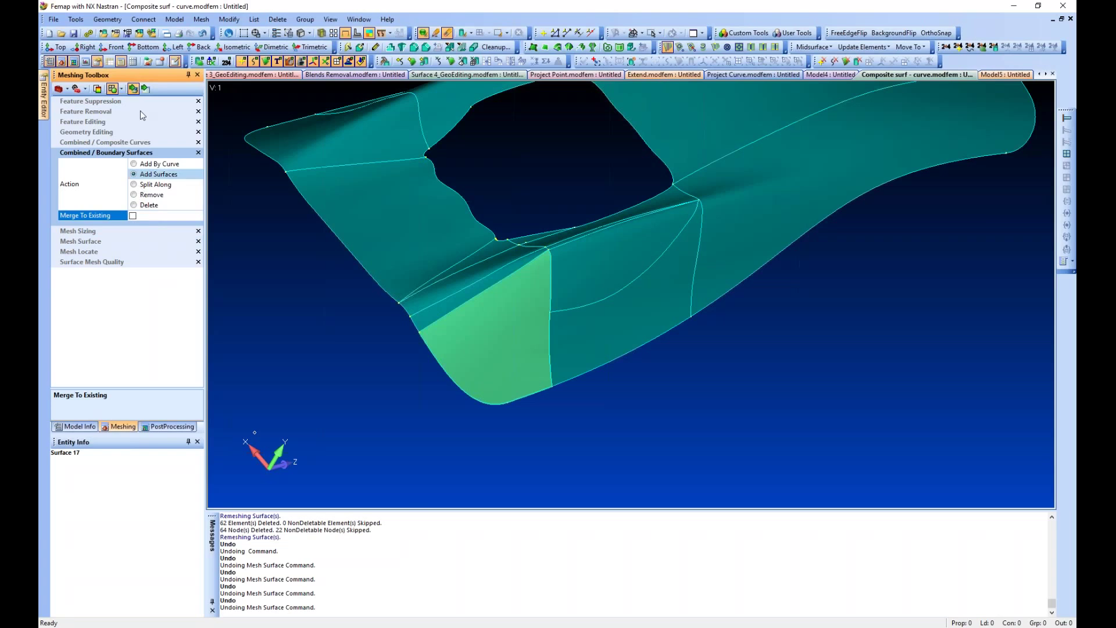
click(134, 89)
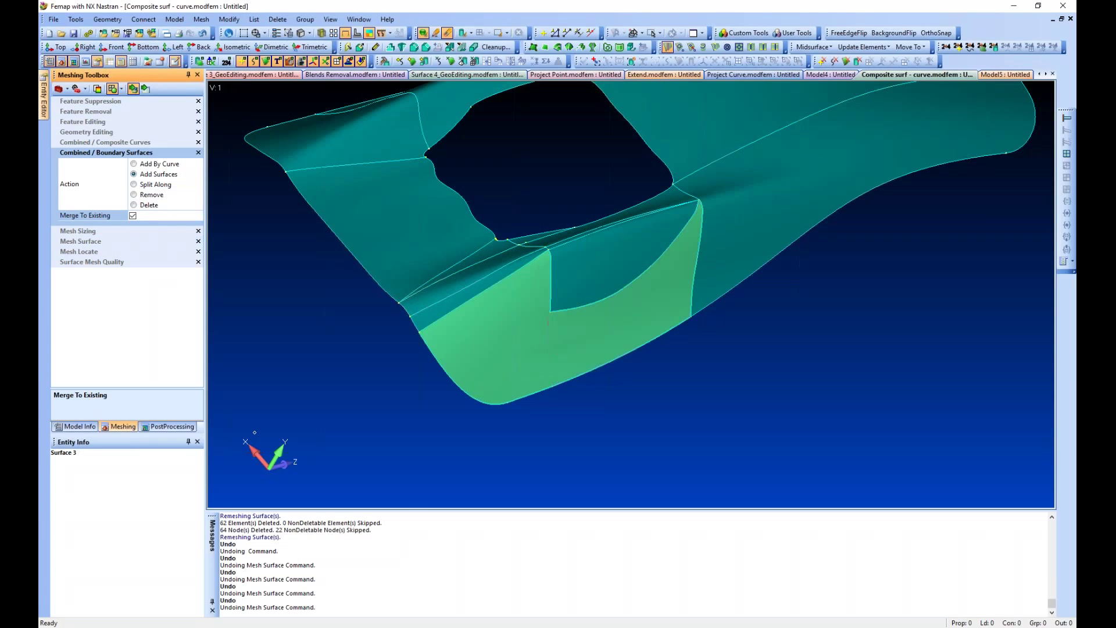
click(642, 285)
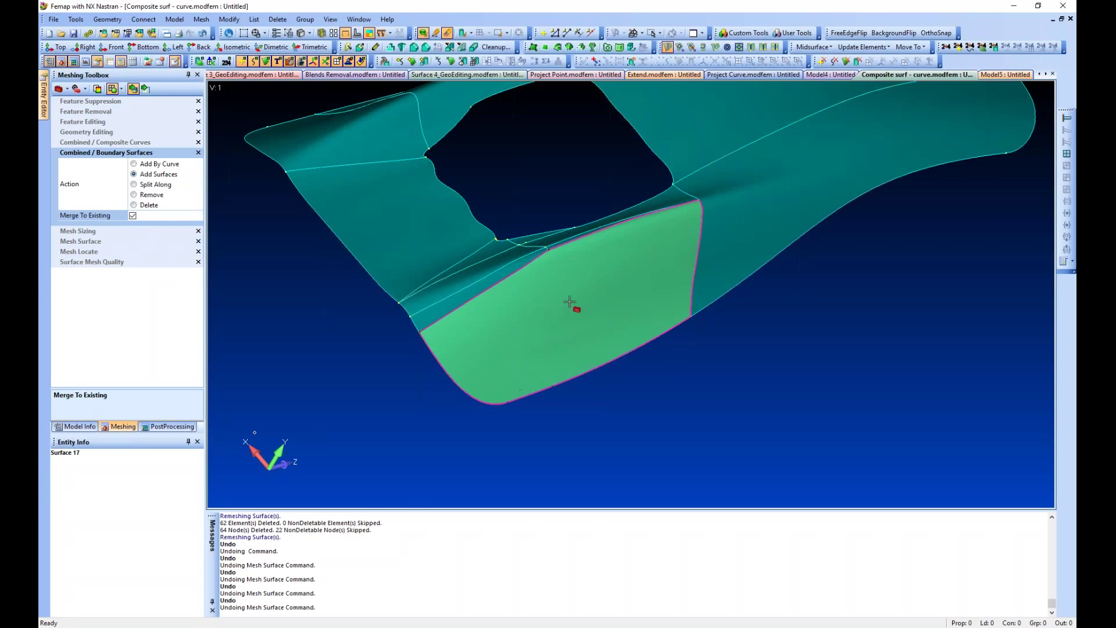
Step: Mesh the single combined boundary surface with Mapped Mesh, and hide the geometry to inspect its elements
click(87, 426)
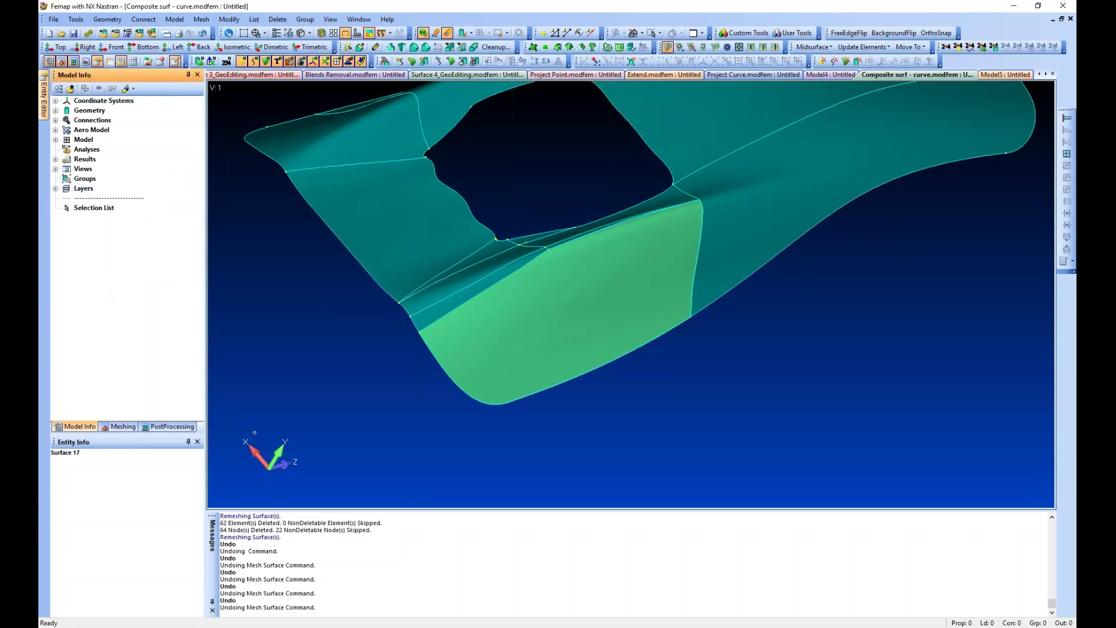
click(120, 426)
click(80, 240)
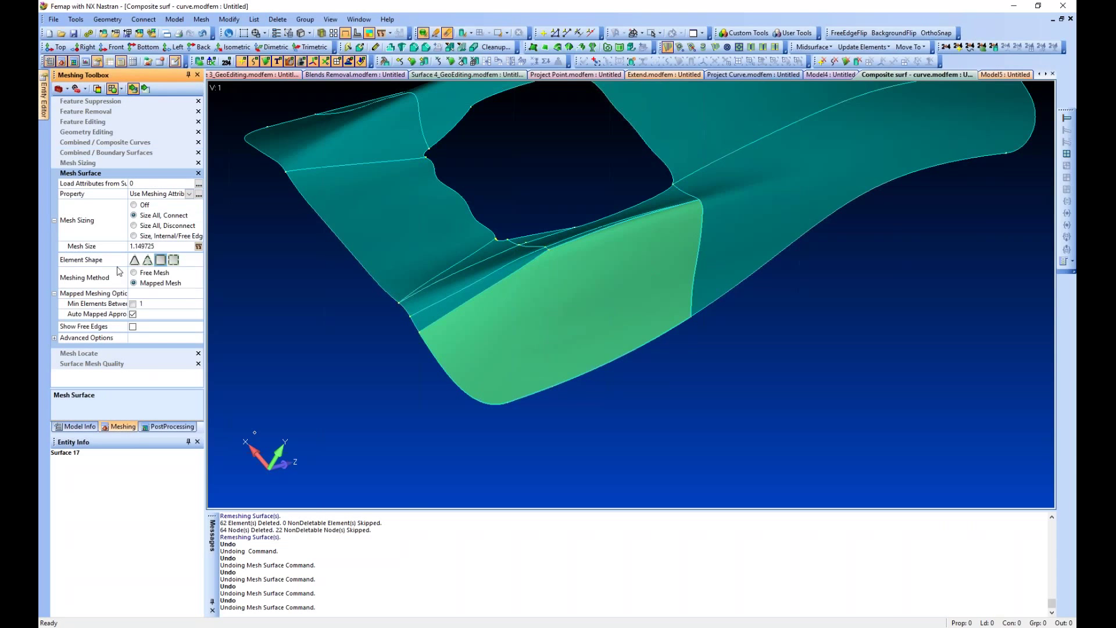
click(561, 313)
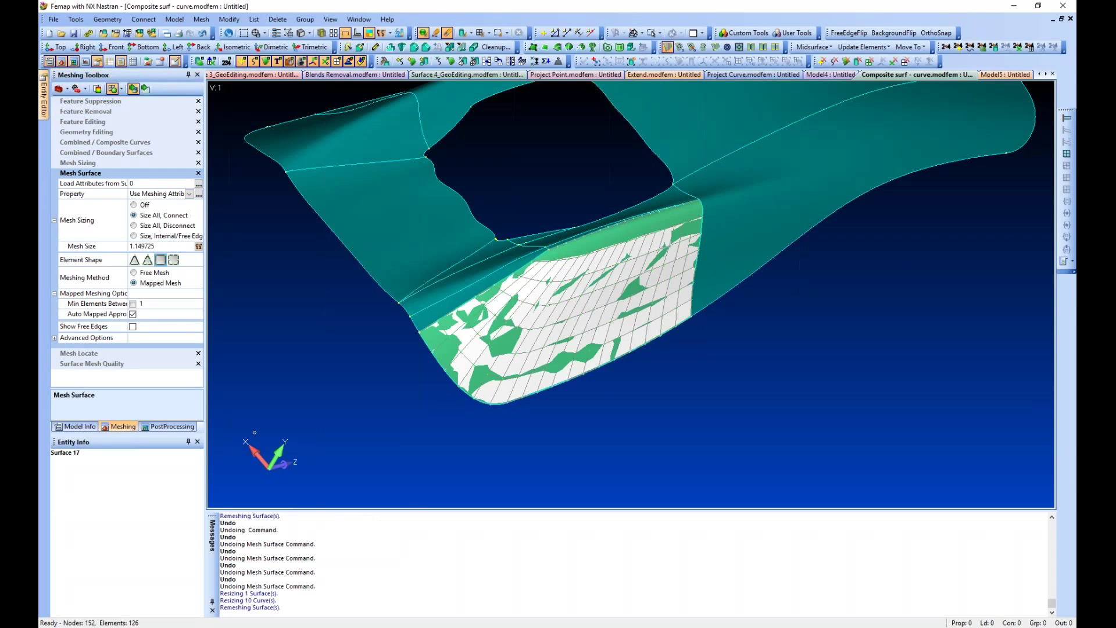
click(211, 61)
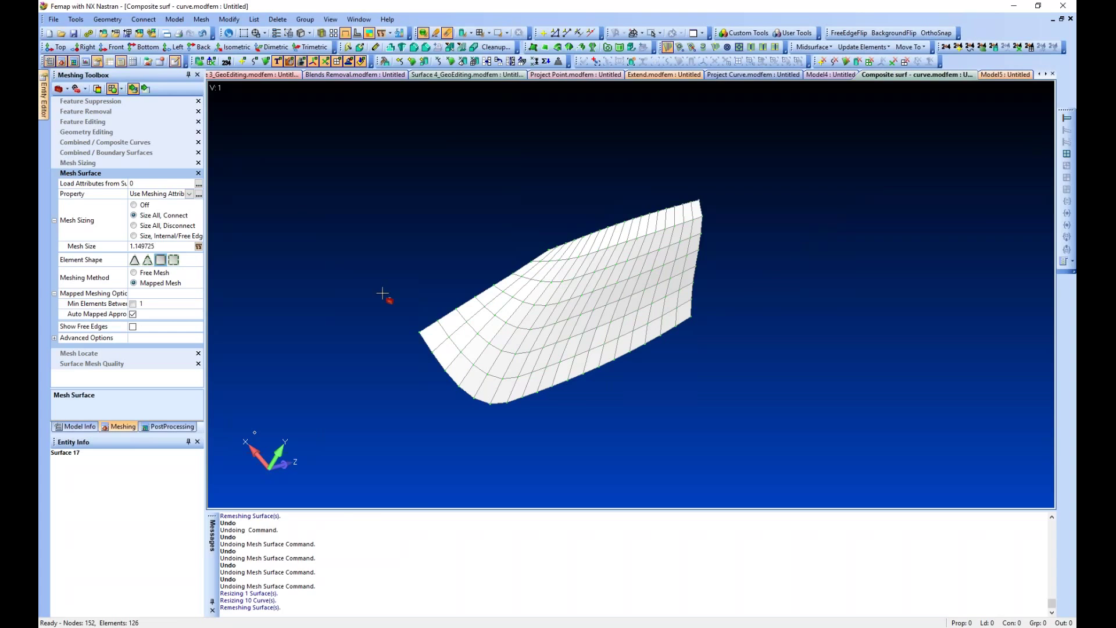
Step: Undo the geometry hiding, the mapped mesh and the merging of the four side surfaces into one boundary surface
key(ctrl+z)
key(ctrl+z)
key(ctrl+z)
key(ctrl+z)
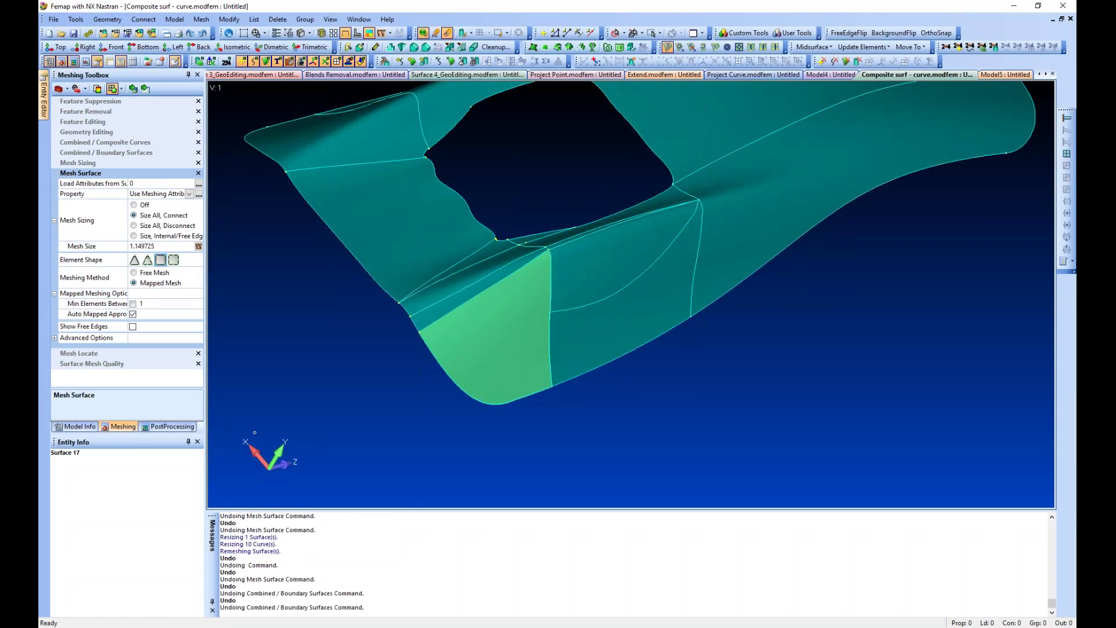
key(ctrl+z)
key(ctrl+z)
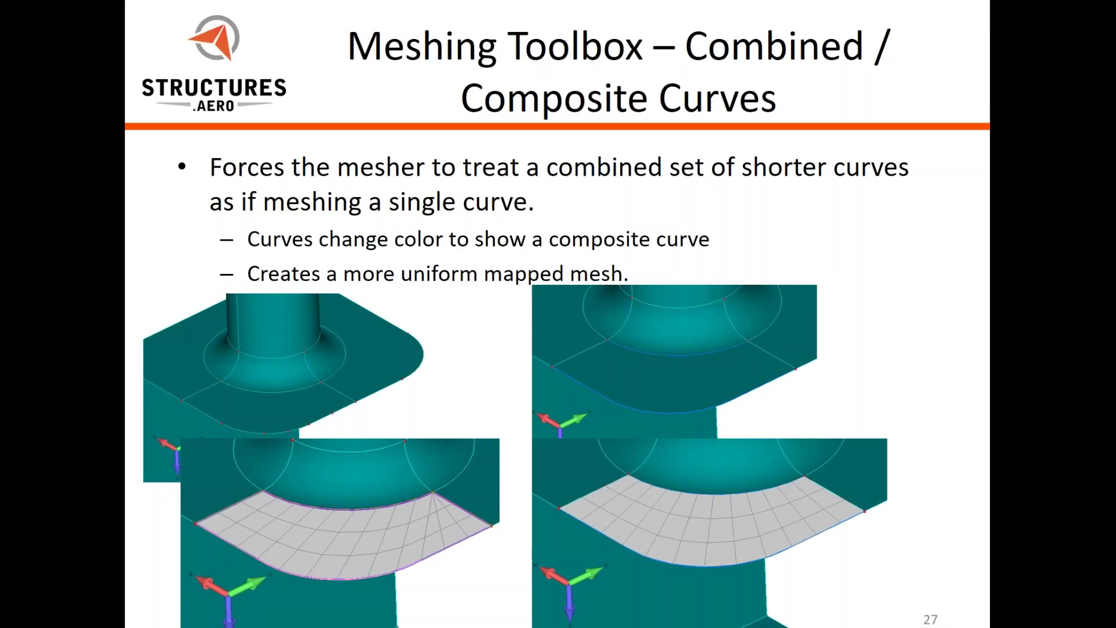
key(Right)
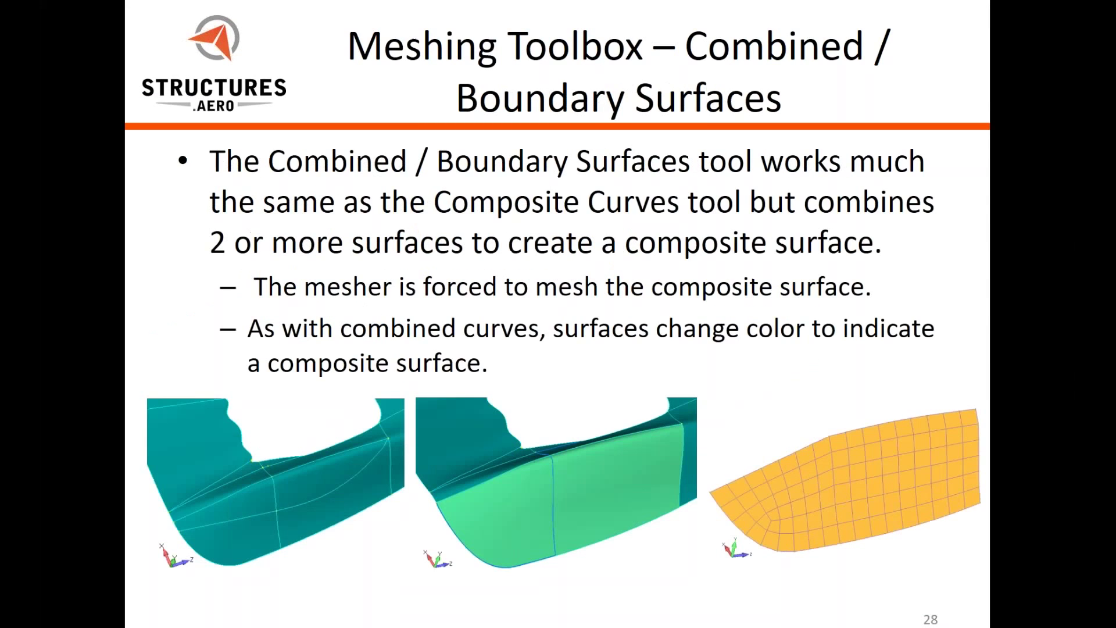